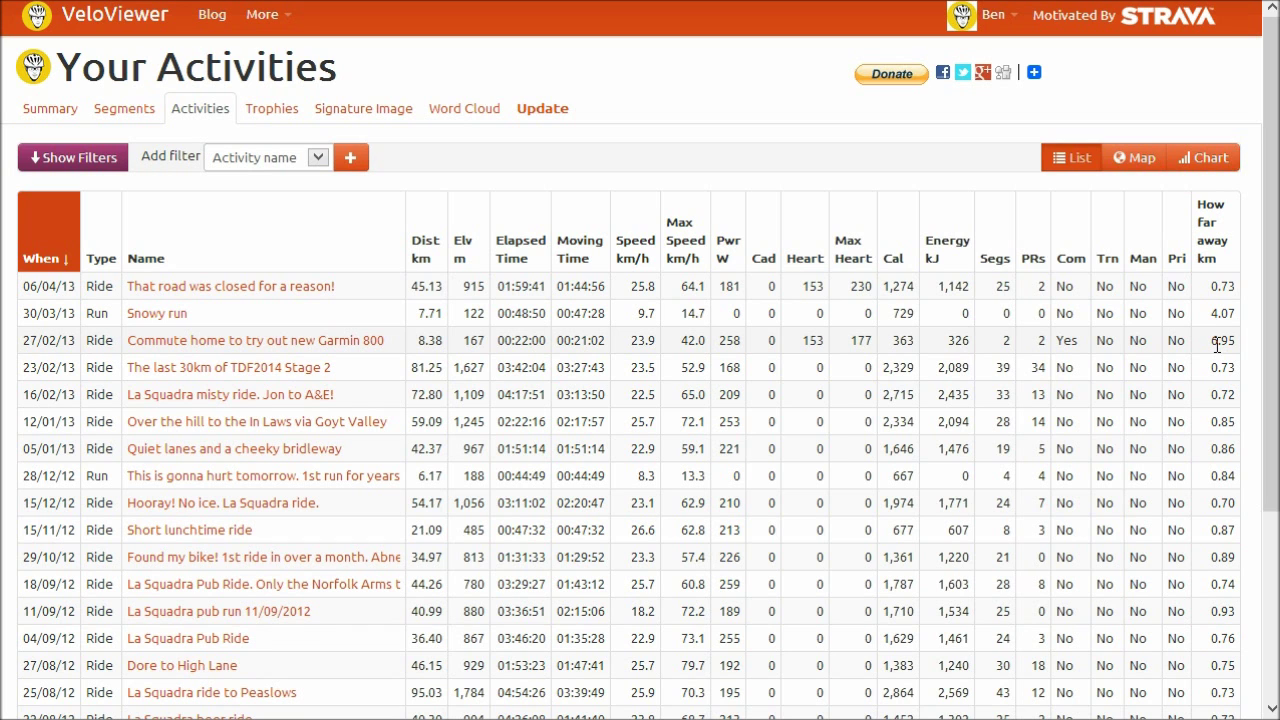
Step: Page forward through the activities to 61-80, then back to the first page
left_click_drag(1268, 305, 1272, 415)
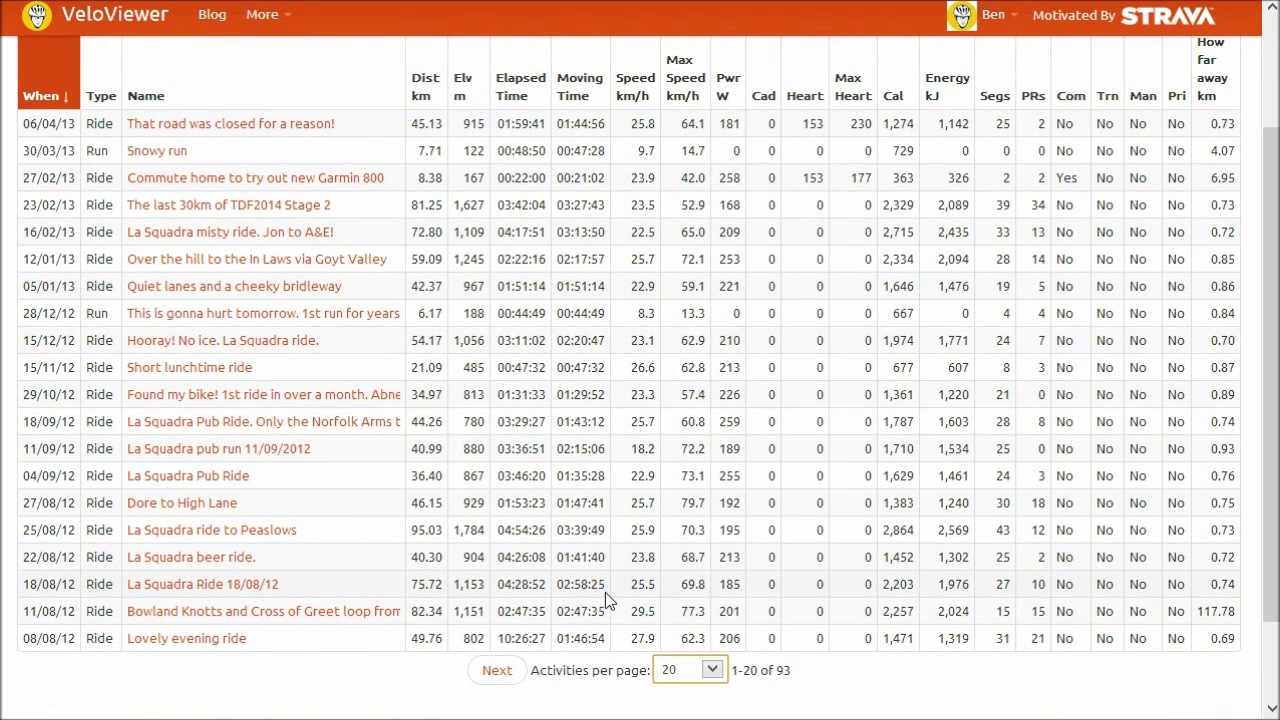
left_click(495, 674)
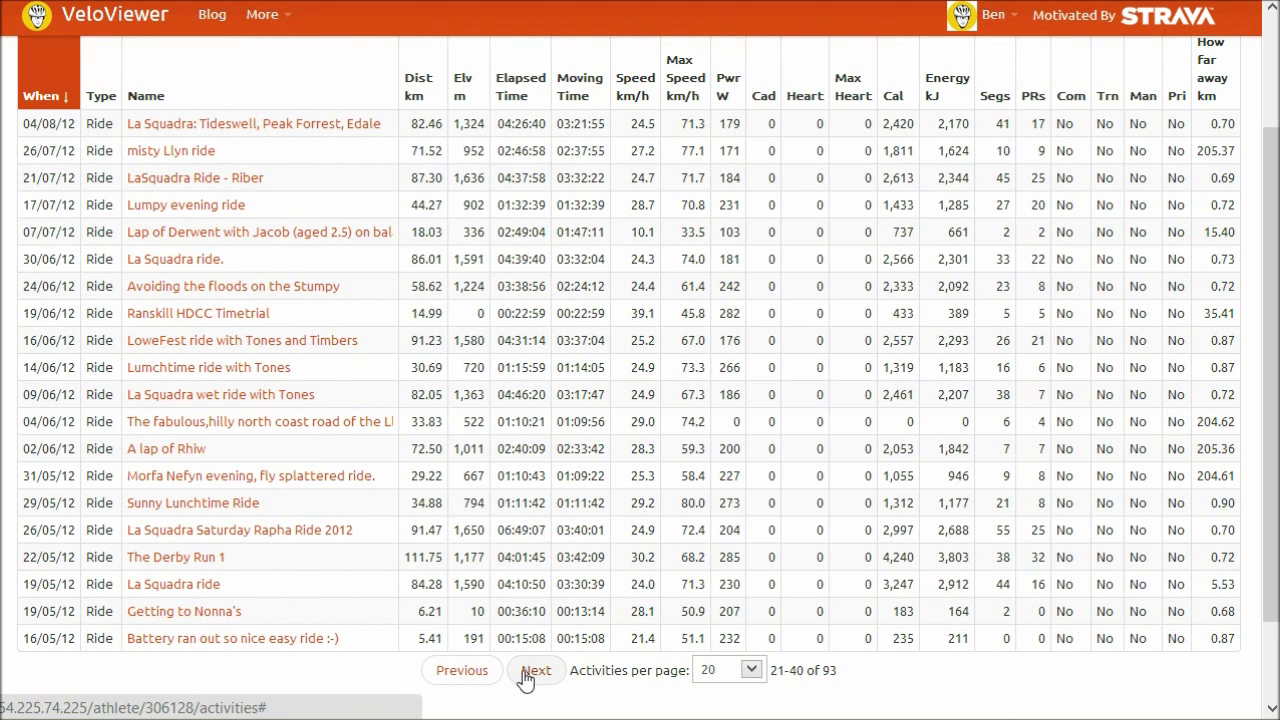
left_click(529, 675)
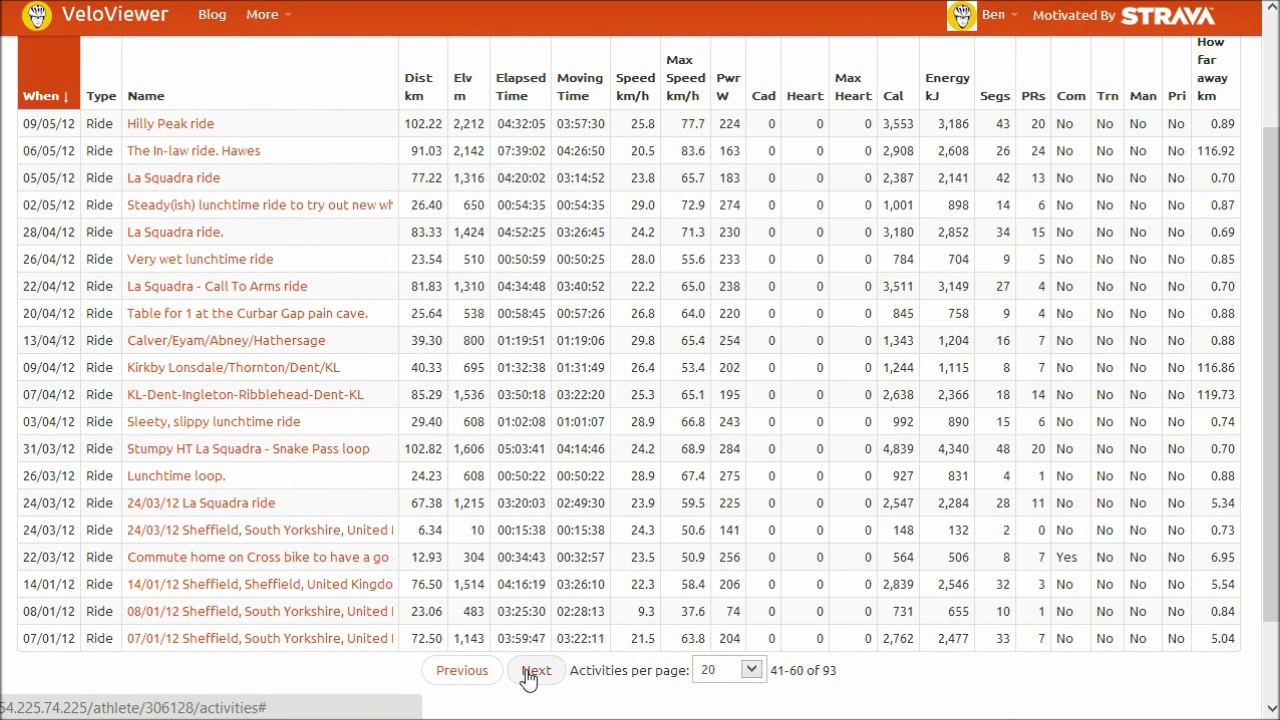
left_click(529, 675)
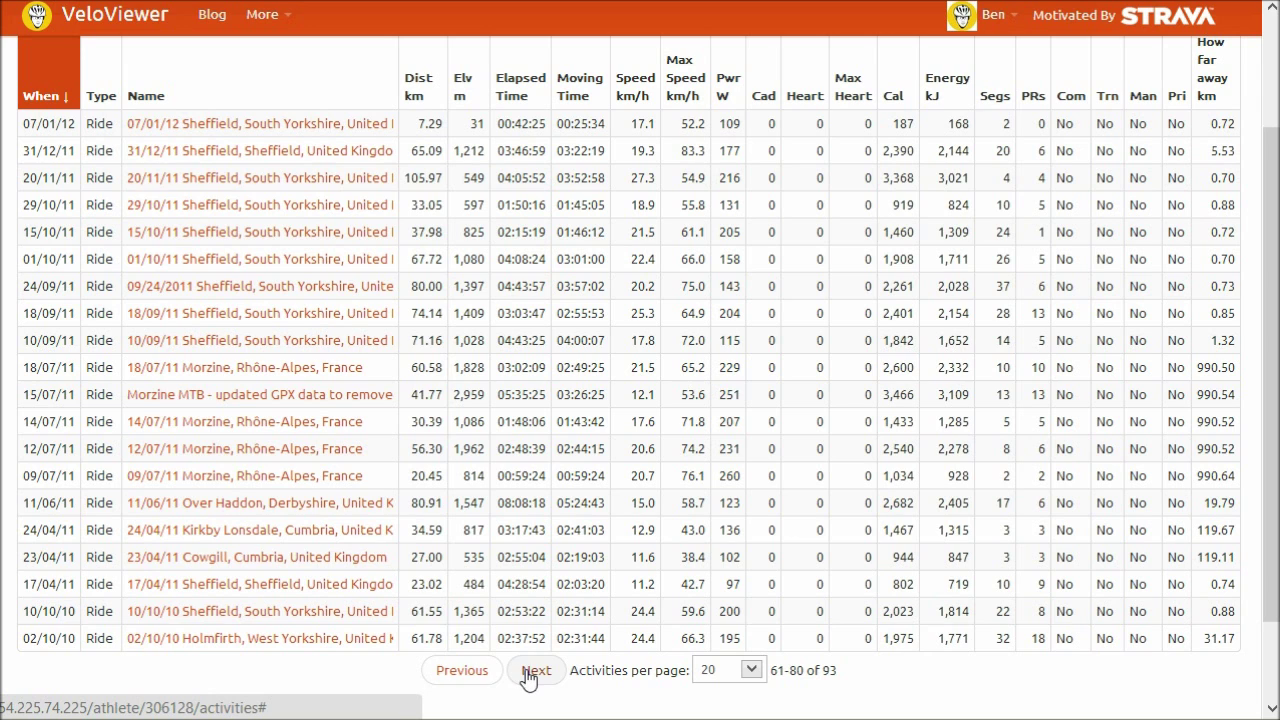
left_click(479, 674)
left_click(476, 675)
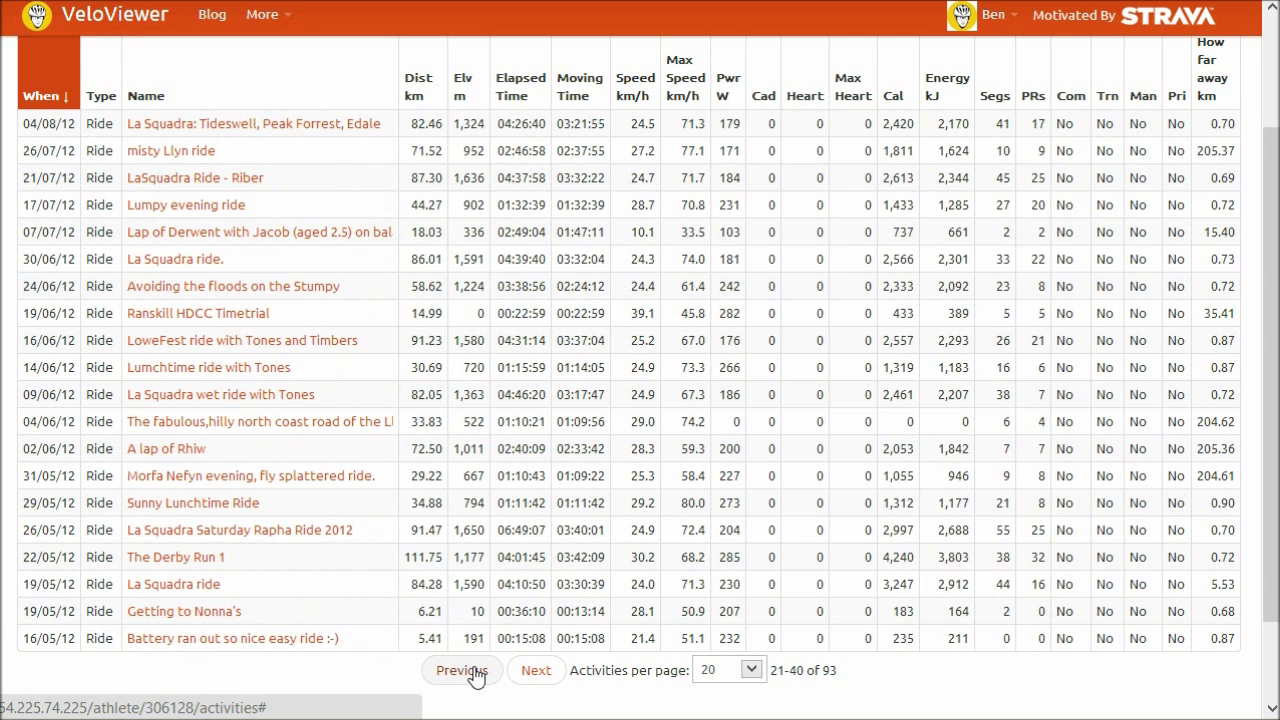
left_click(476, 675)
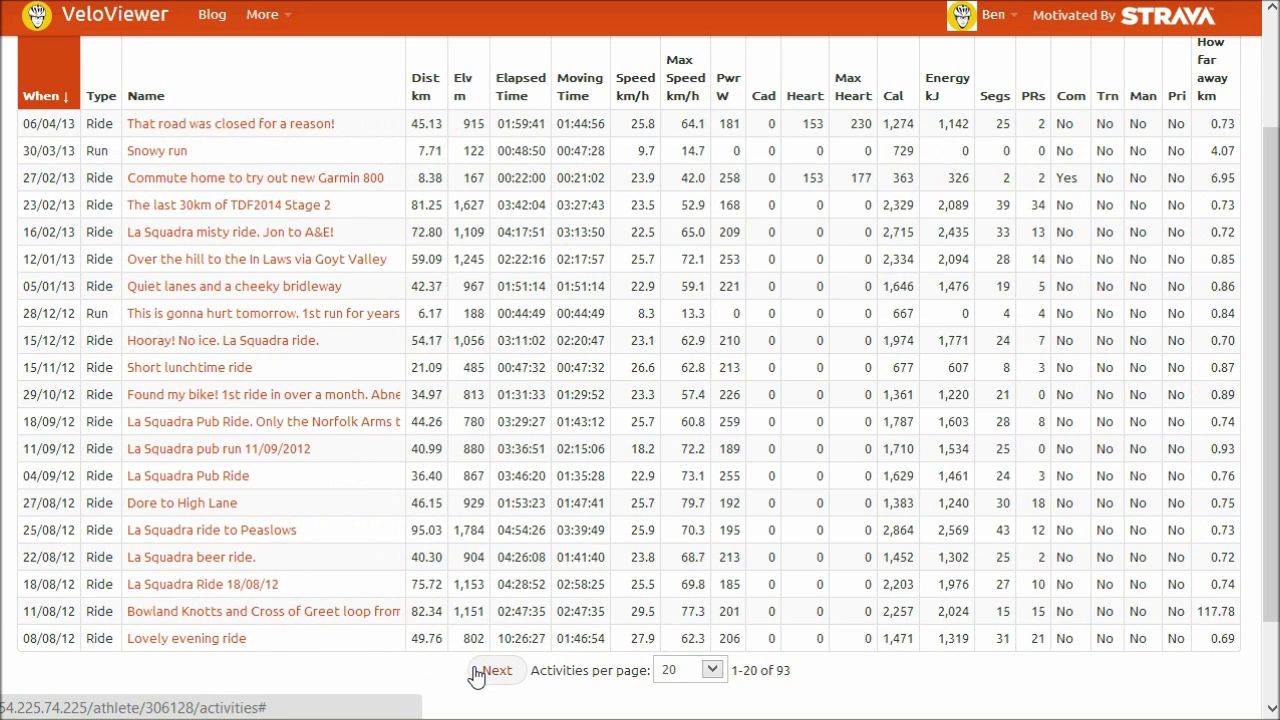
Step: Show 10 activities per page, page through to 31-40 and return to the first 10
left_click(668, 684)
left_click(676, 705)
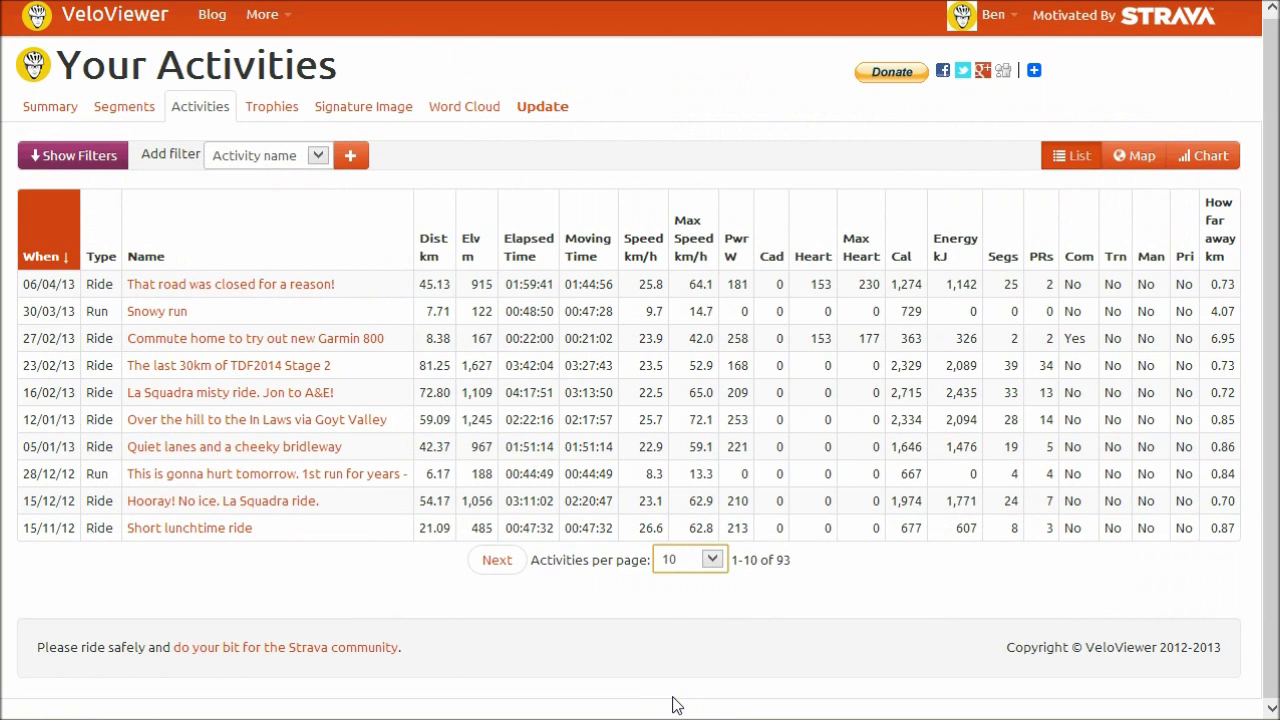
left_click(495, 565)
left_click(534, 562)
left_click(541, 564)
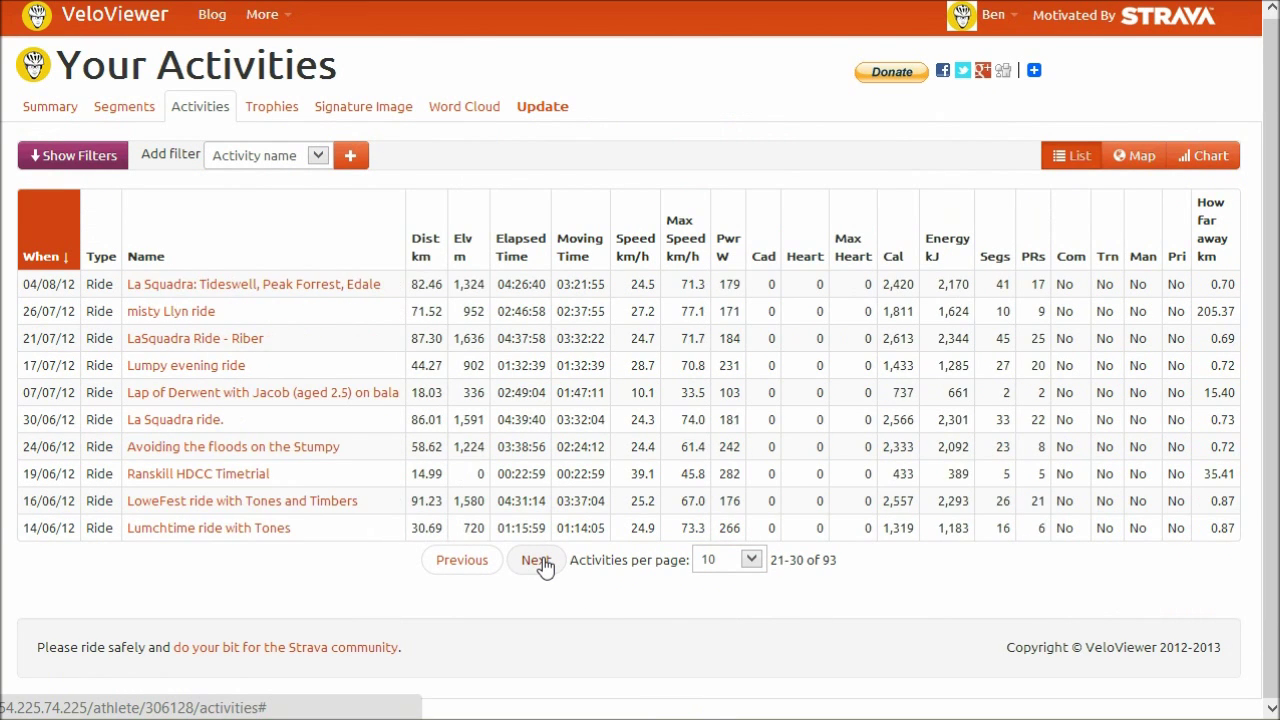
left_click(462, 561)
left_click(462, 562)
left_click(462, 561)
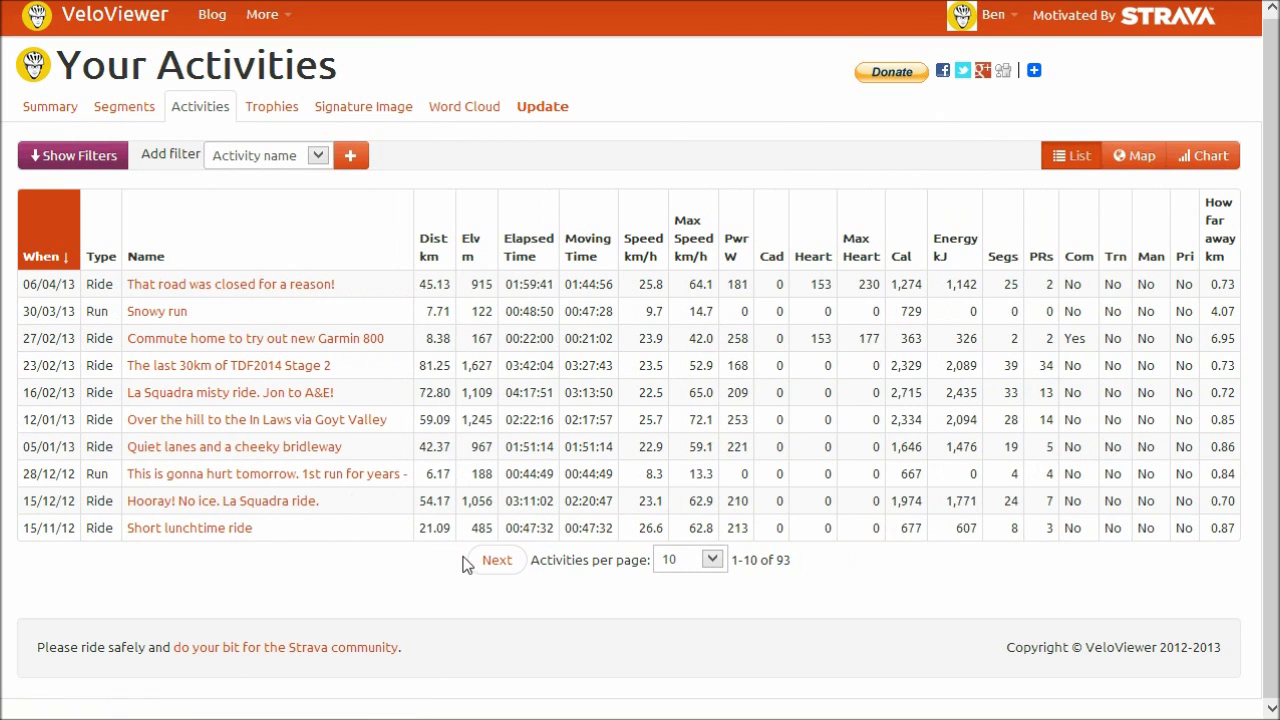
Step: Try the max-speed and speed sorts, then sort by moving time, longest first
left_click(689, 246)
left_click(635, 236)
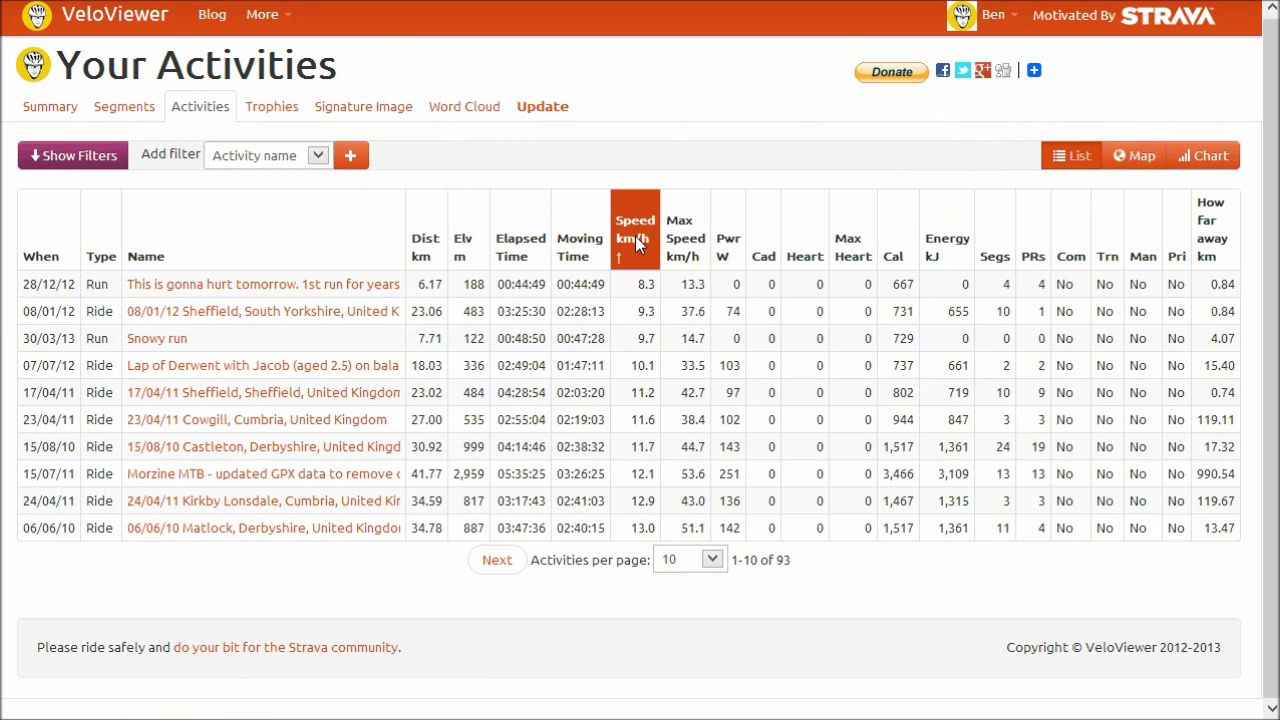
left_click(635, 236)
left_click(635, 236)
left_click(579, 245)
left_click(579, 245)
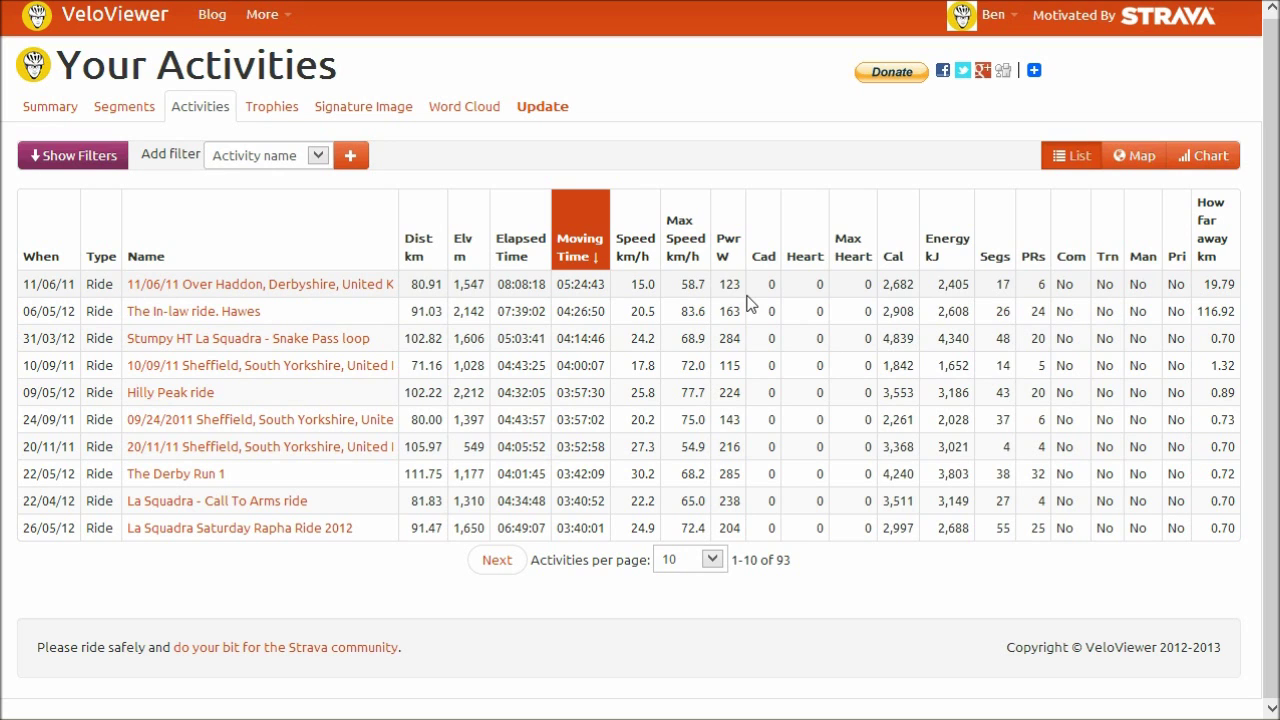
Step: Reveal the activity filters and look through the Add filter list
left_click(86, 160)
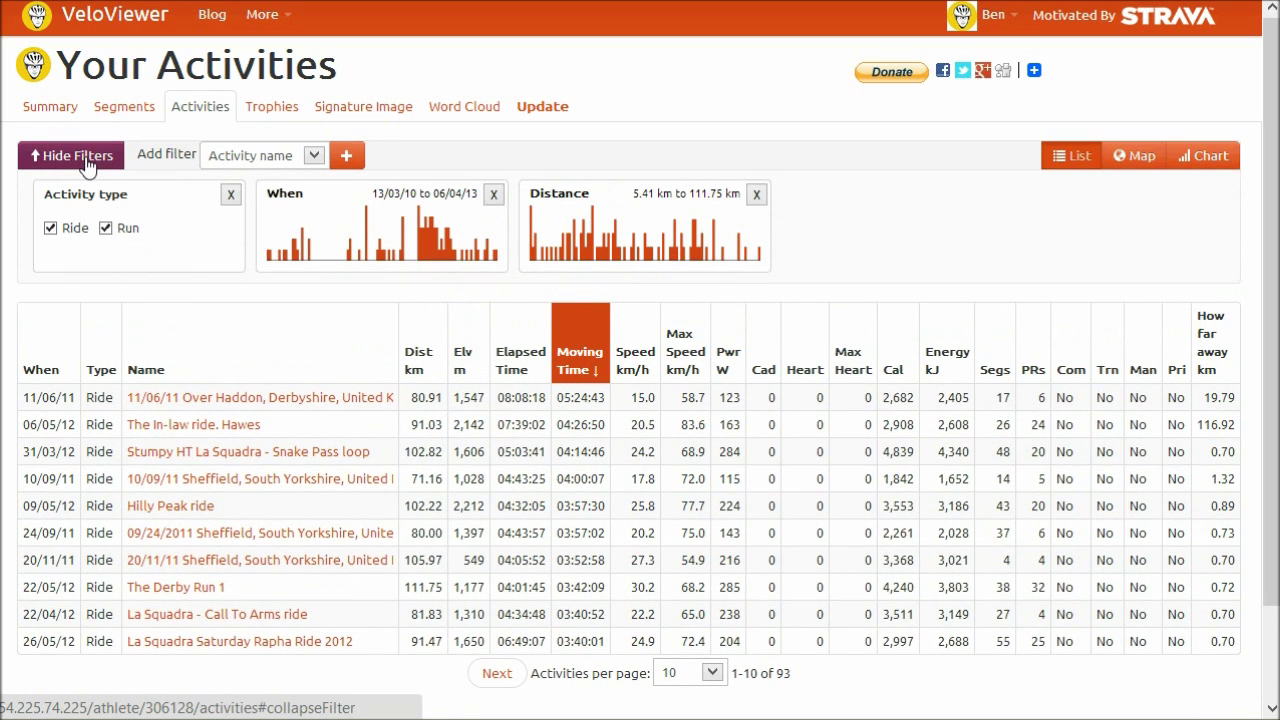
left_click(315, 157)
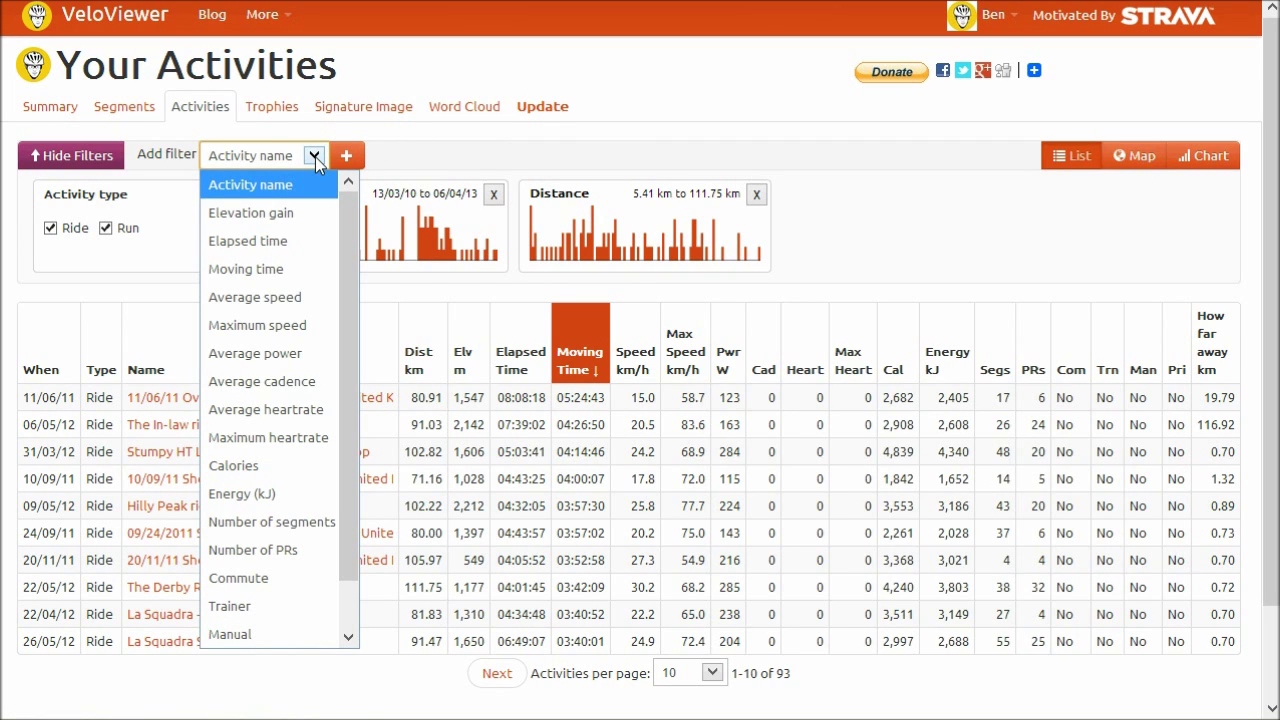
left_click(315, 157)
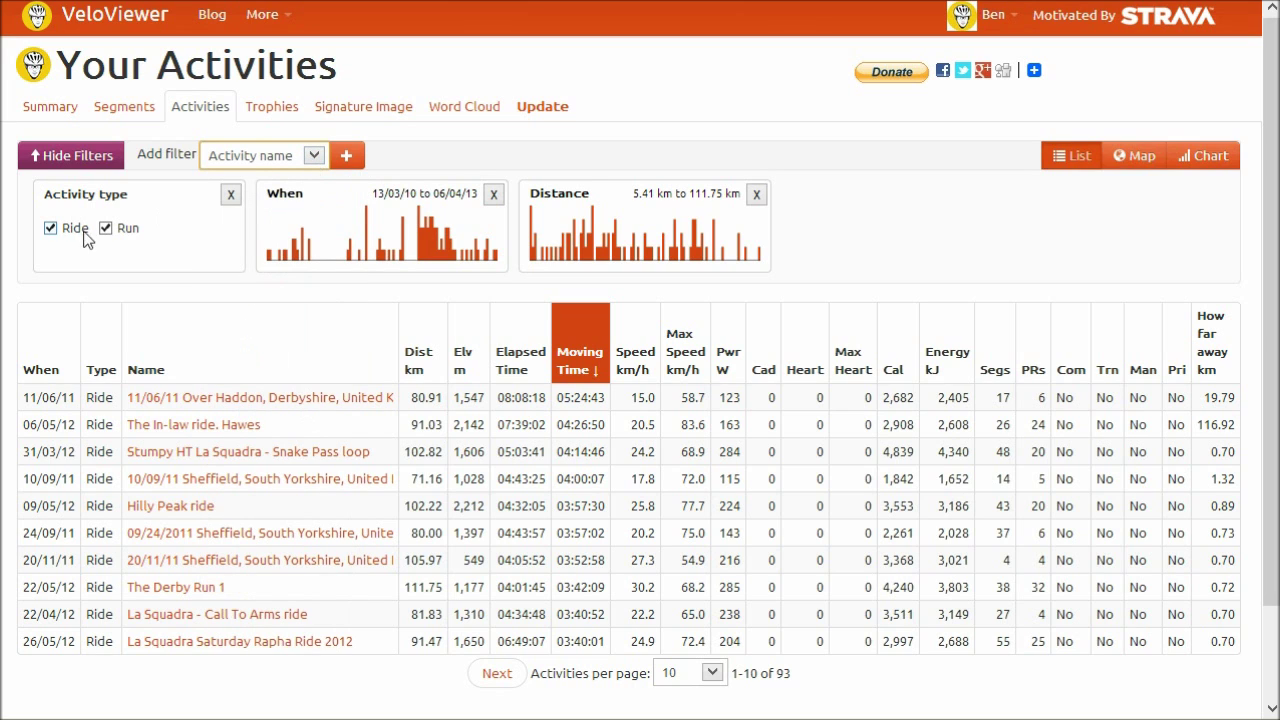
Step: Exclude and re-include rides, then limit dates to 10/02/11–03/10/12, leaving 67 activities
left_click(50, 229)
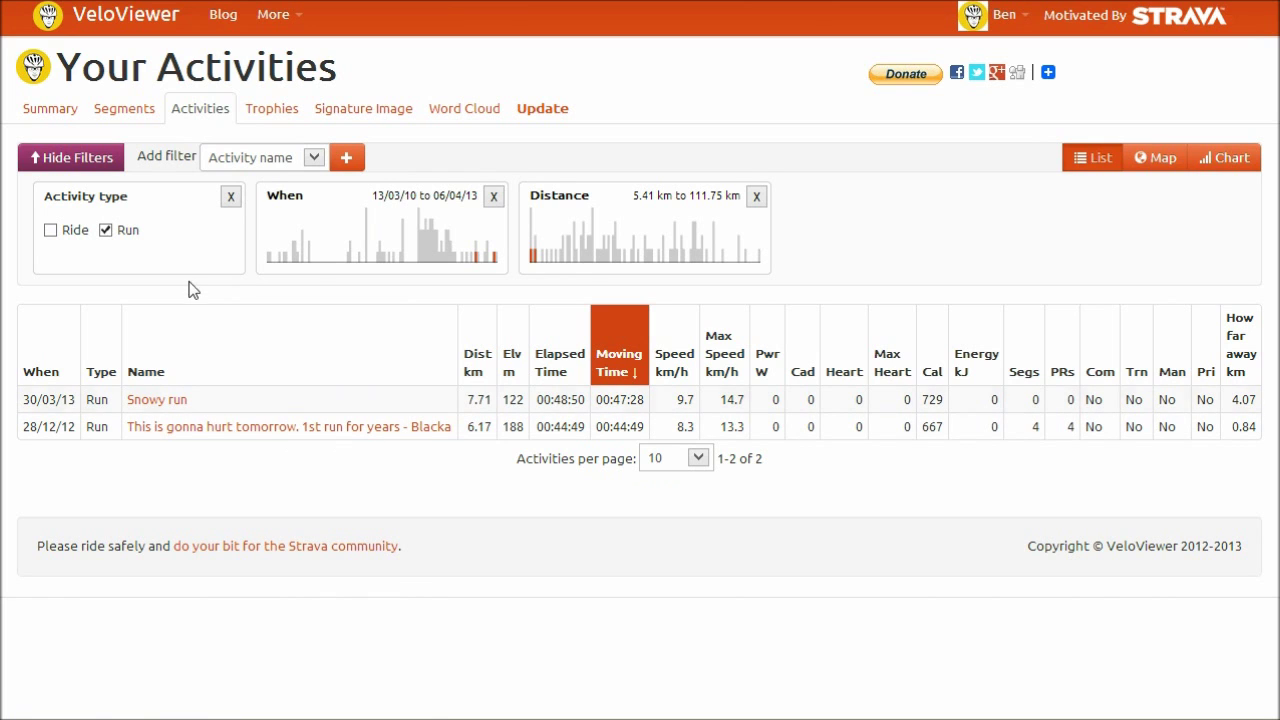
left_click(50, 231)
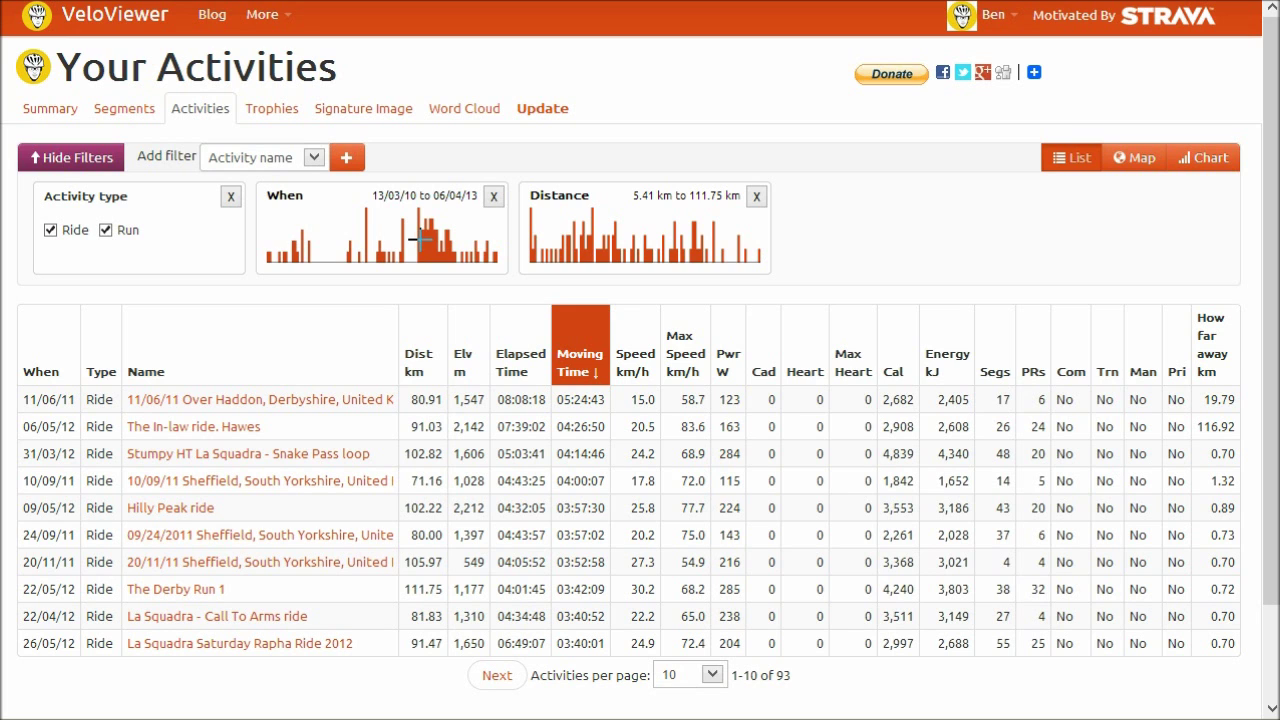
left_click_drag(334, 232, 458, 237)
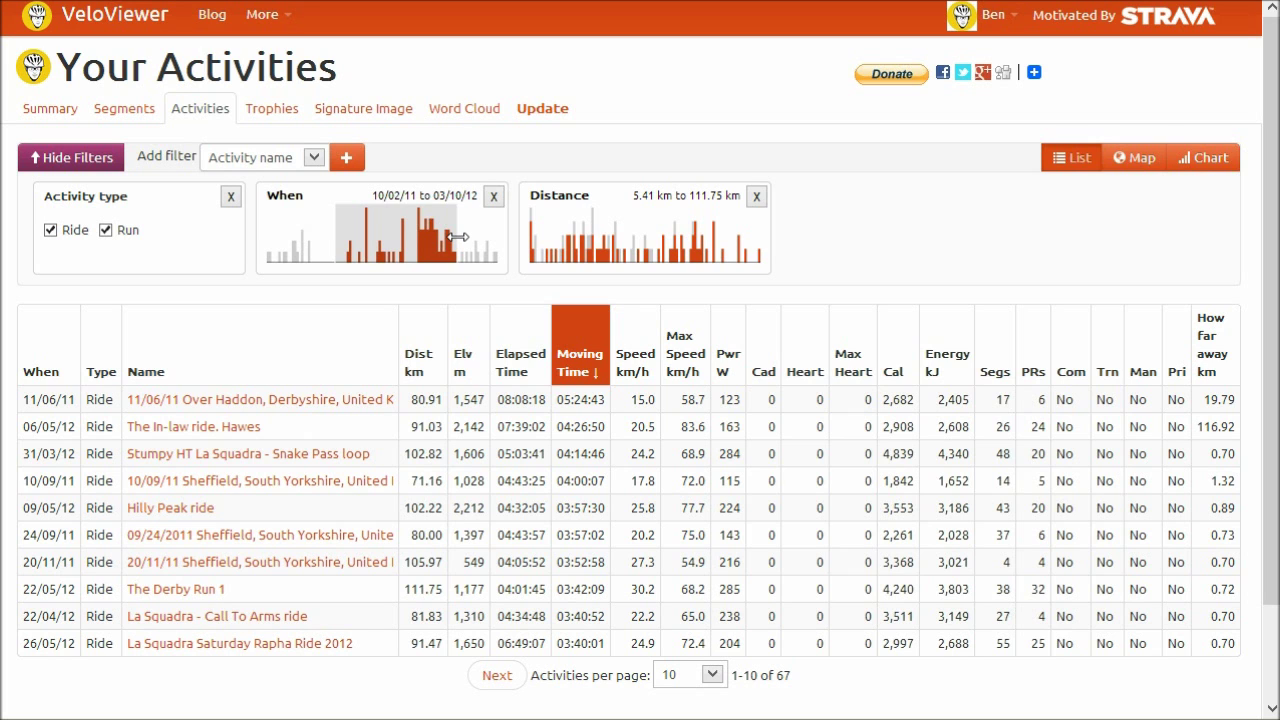
Step: Narrow and slide the date window earlier, then clear it to show all activities
mouse_move(458, 237)
left_mouse_down()
mouse_move(380, 245)
mouse_move(452, 246)
left_mouse_up()
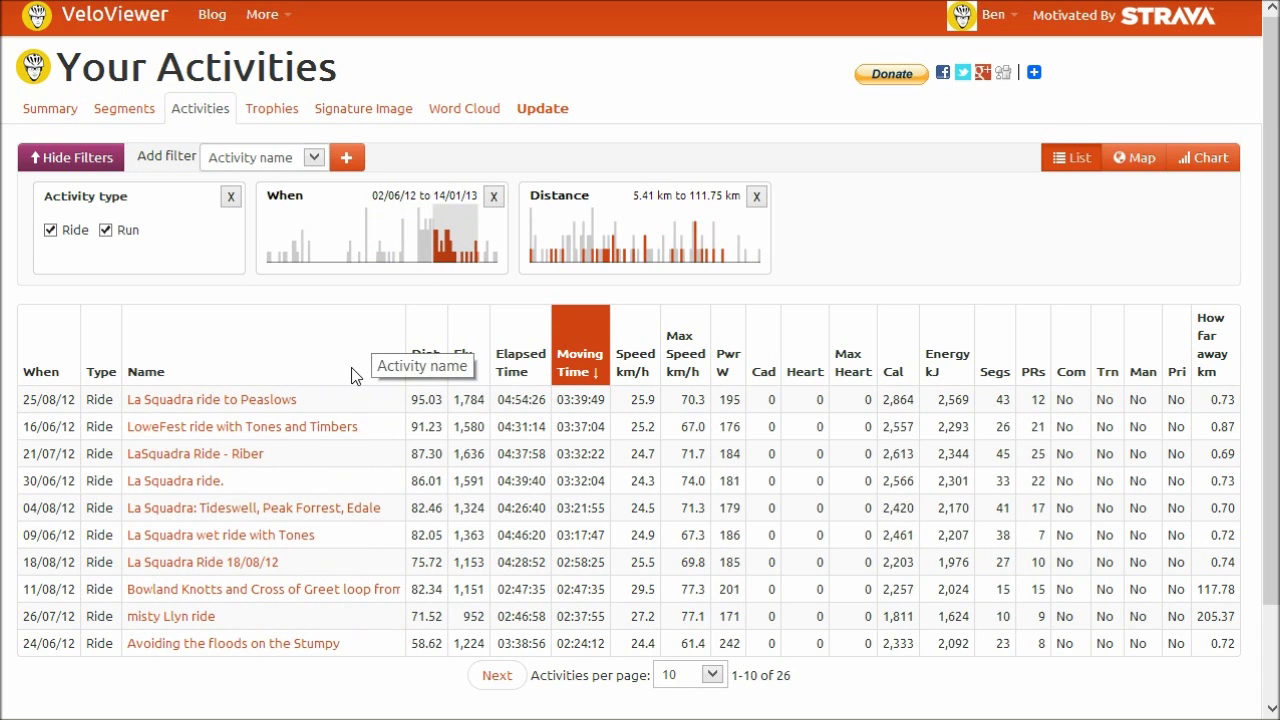
mouse_move(450, 240)
left_mouse_down()
mouse_move(366, 243)
mouse_move(418, 247)
left_mouse_up()
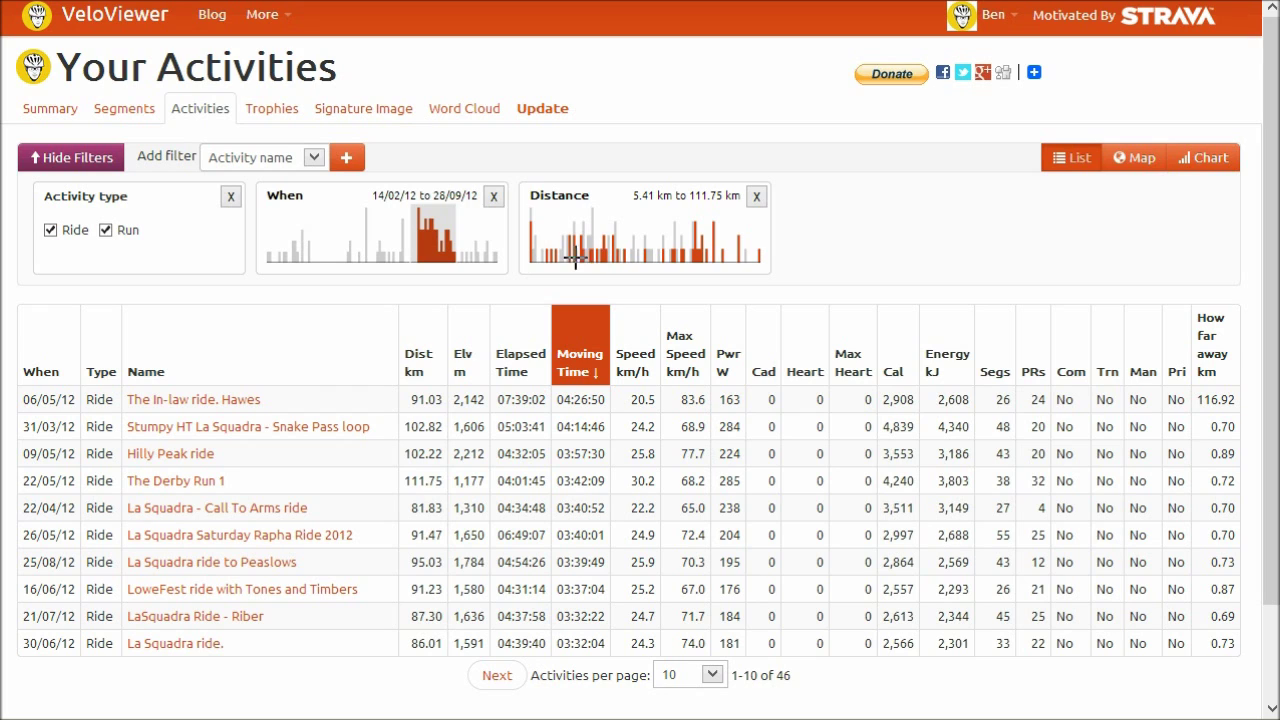
left_click(488, 240)
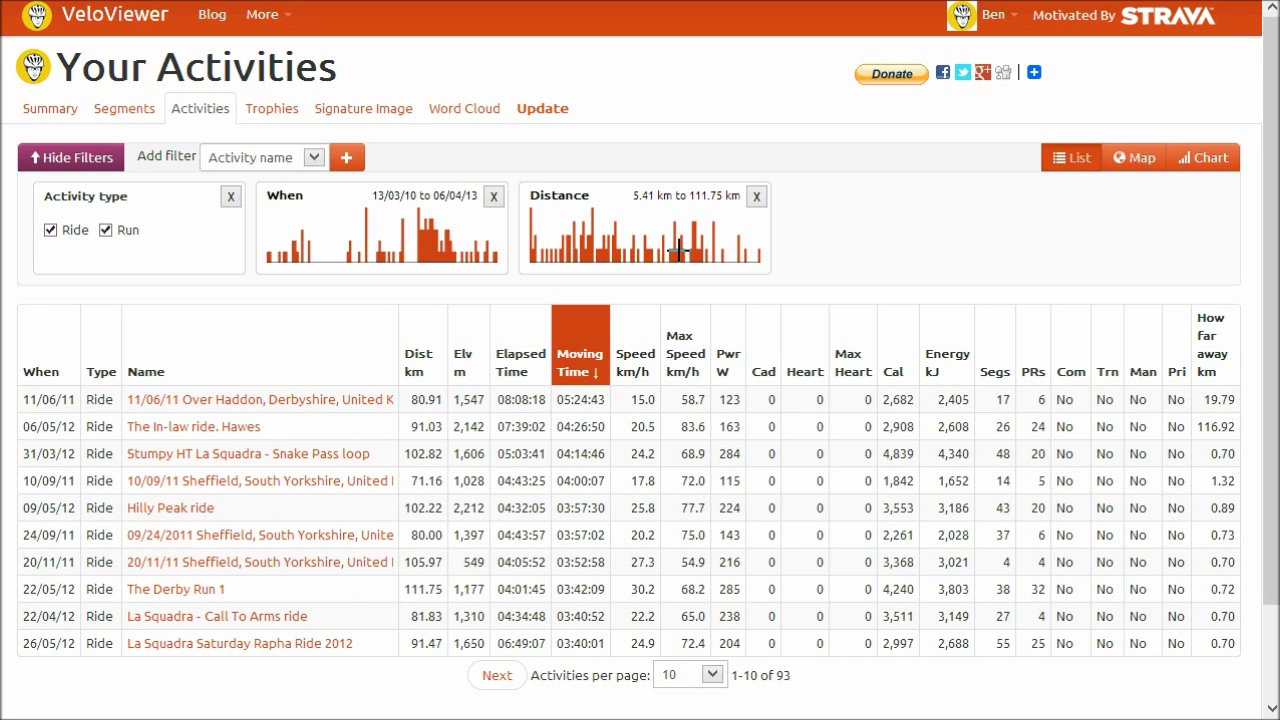
Step: Limit dates to 26/01/12–03/09/12 and distance to 73.59–96.94 km, with rides only
left_click_drag(484, 245, 418, 245)
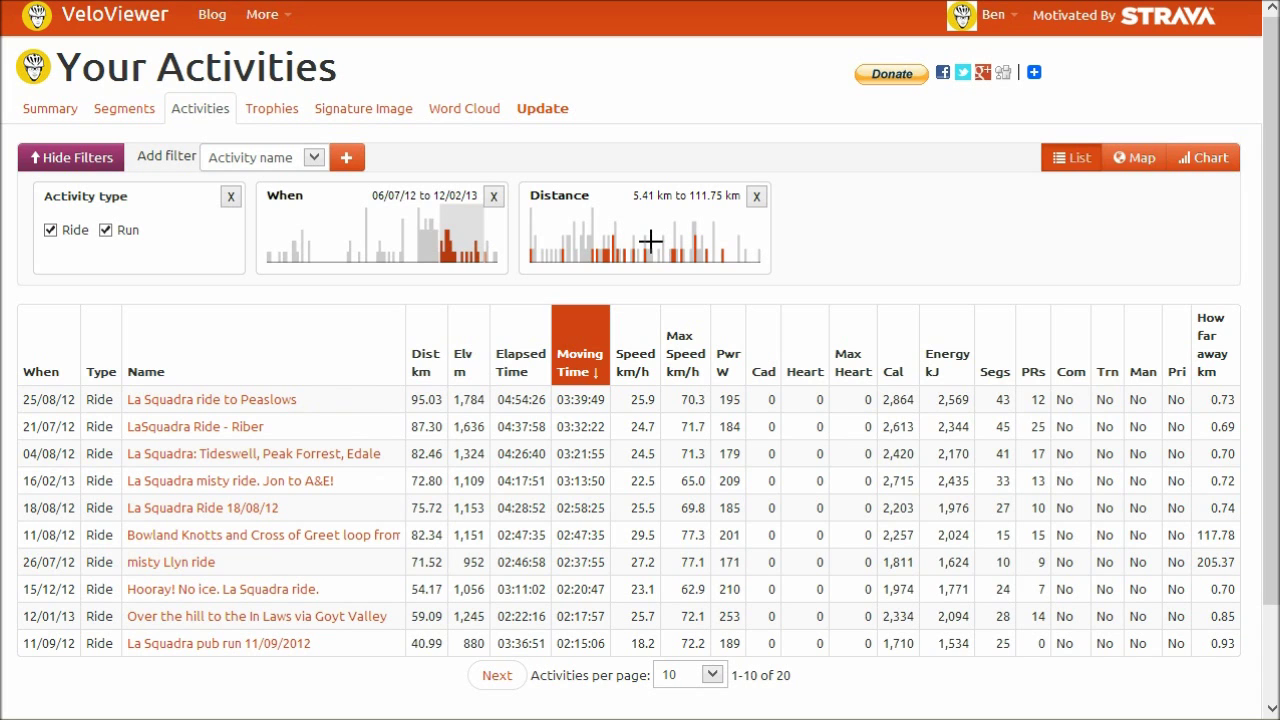
left_click_drag(458, 236, 424, 241)
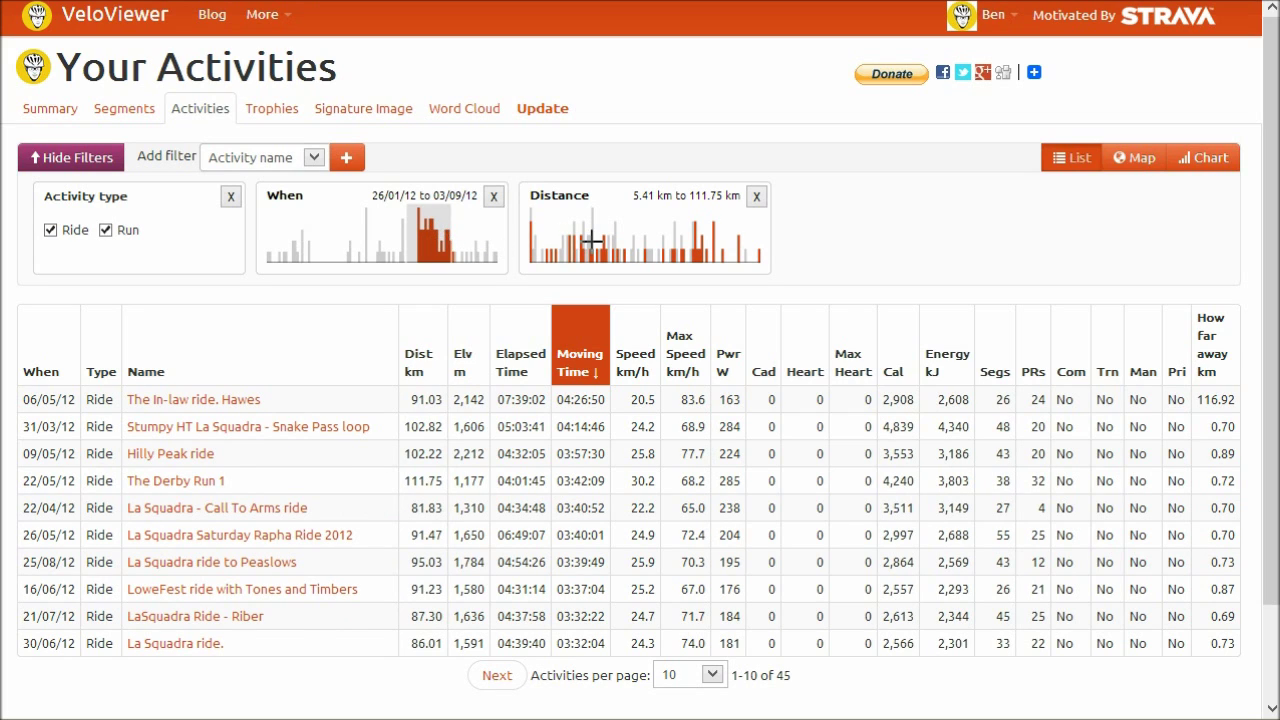
left_click_drag(678, 240, 725, 245)
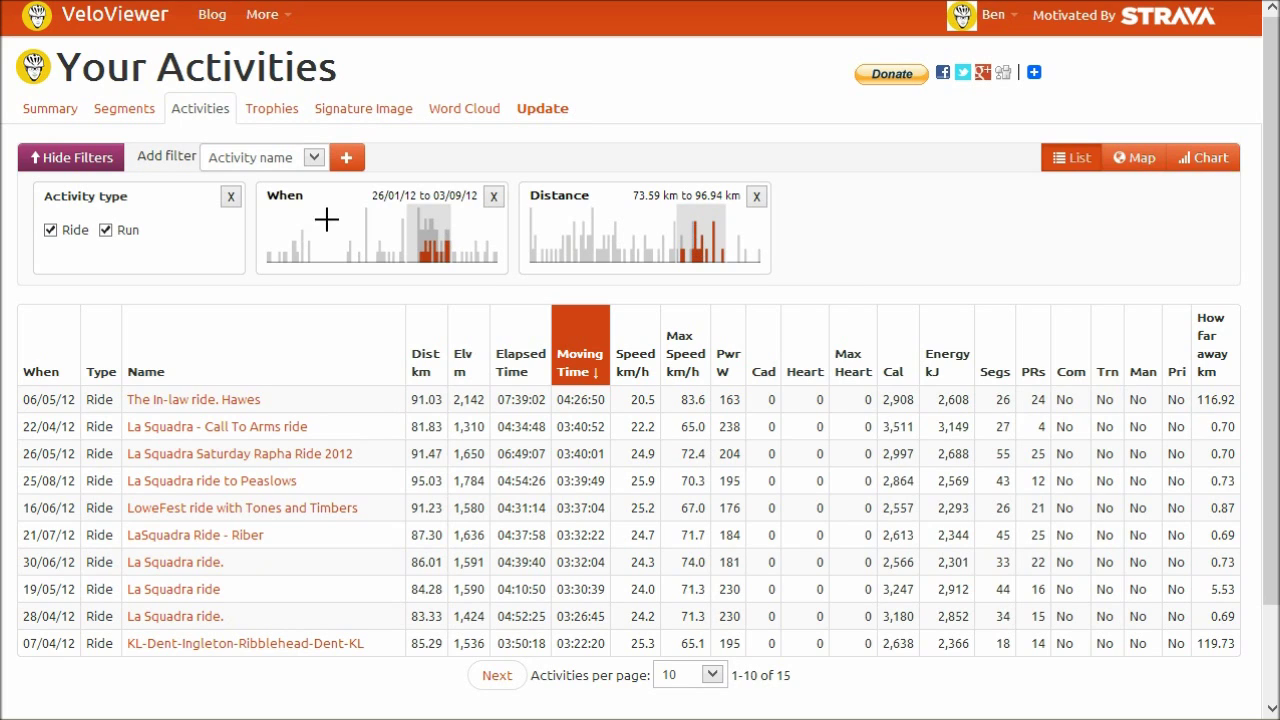
left_click(110, 231)
Step: Add an Elevation gain filter
left_click(315, 156)
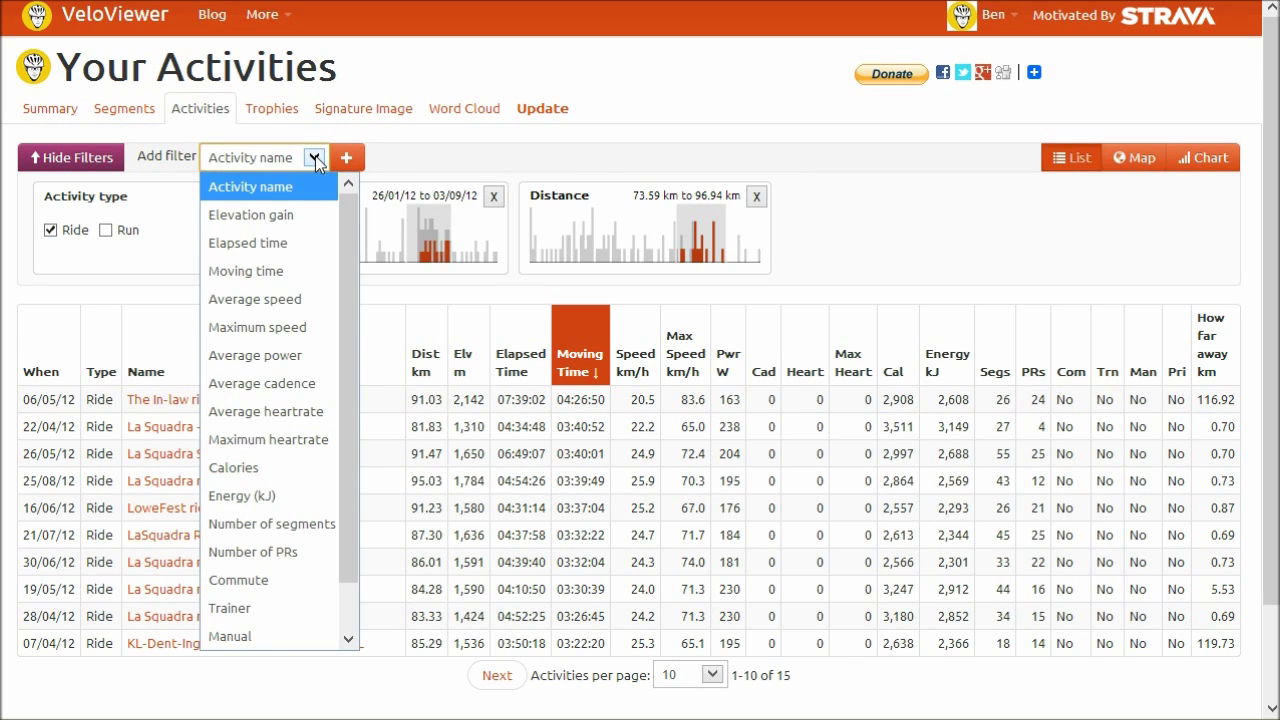
left_click(295, 213)
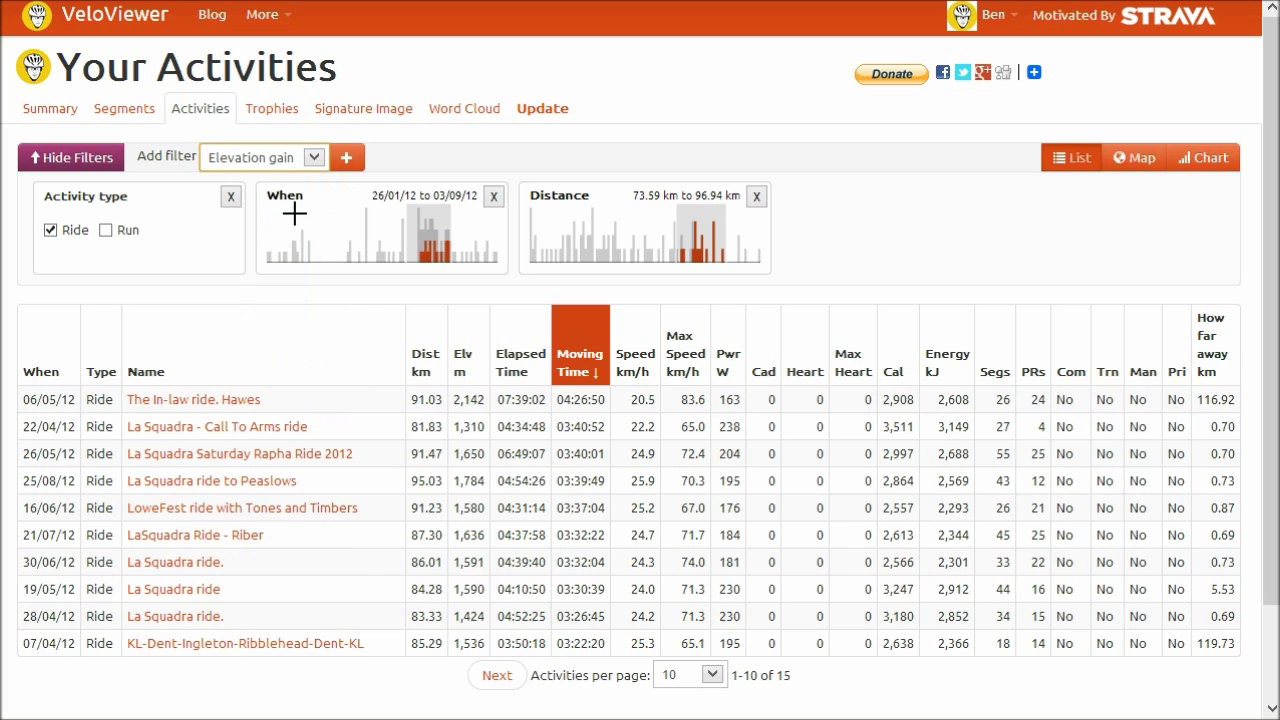
left_click(346, 160)
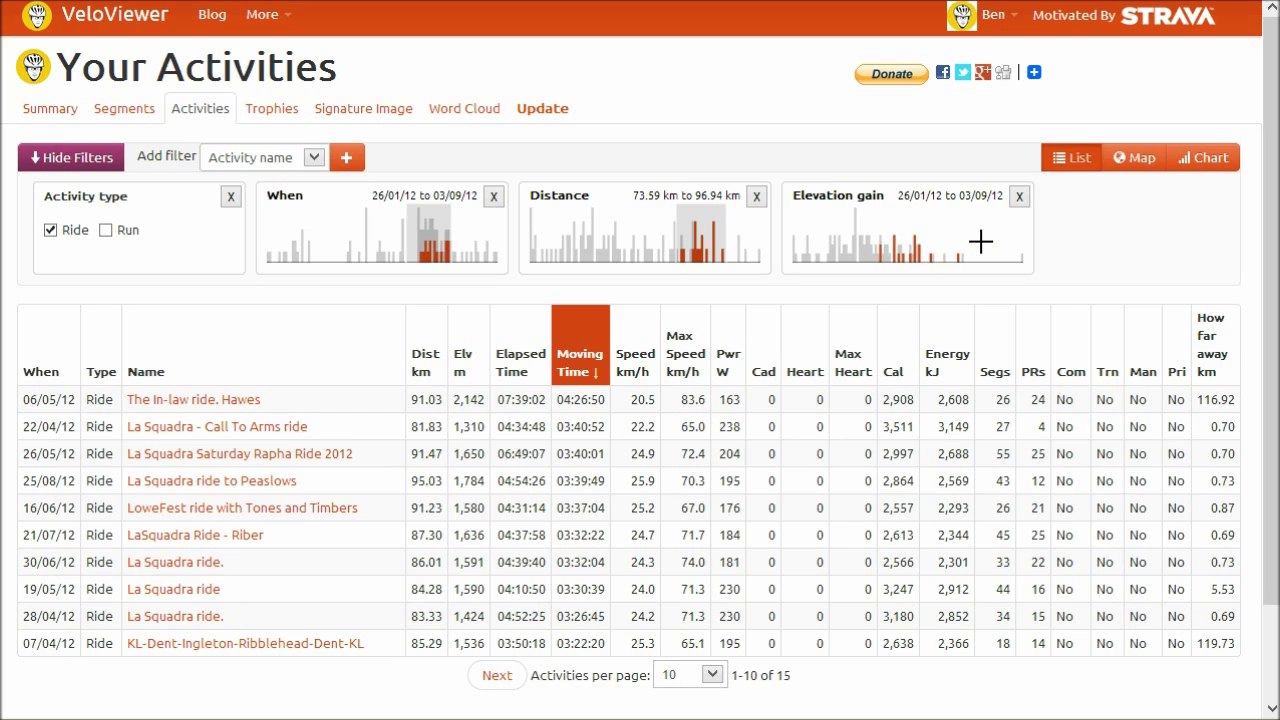
Step: Clear the distance and date ranges, include runs, and try then clear a 910–1,975 m elevation range
left_click(647, 240)
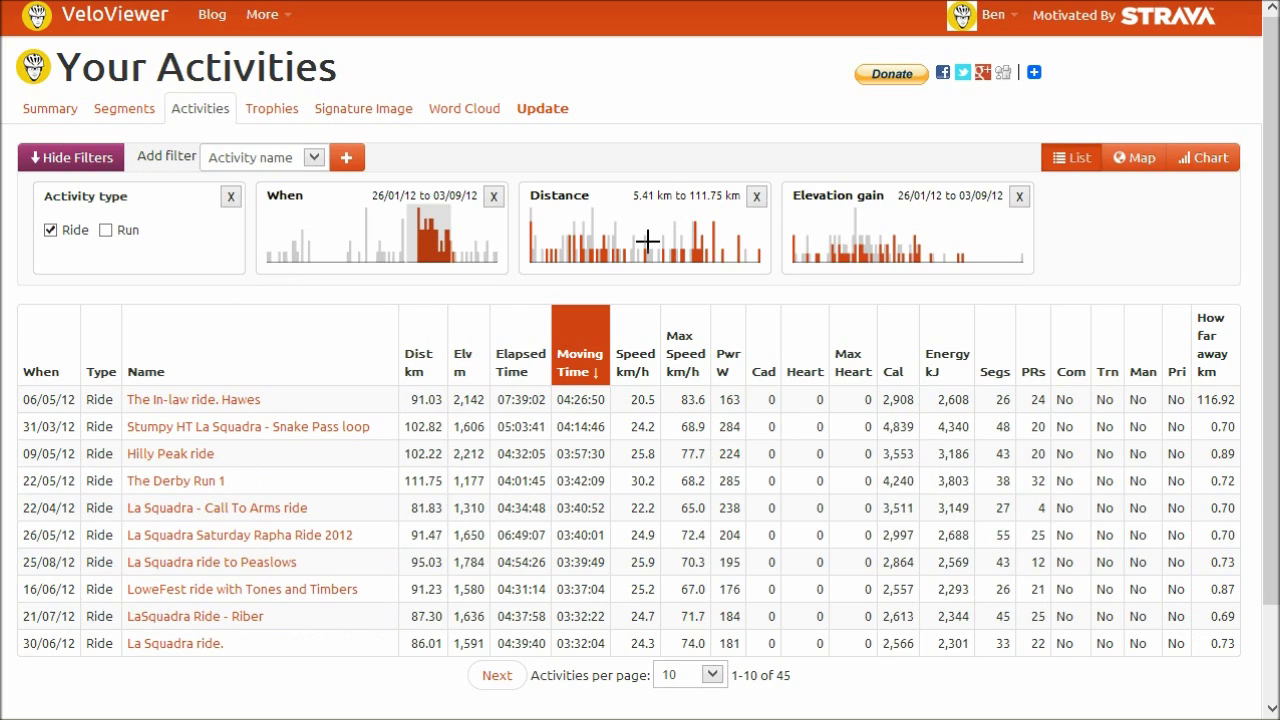
left_click(383, 233)
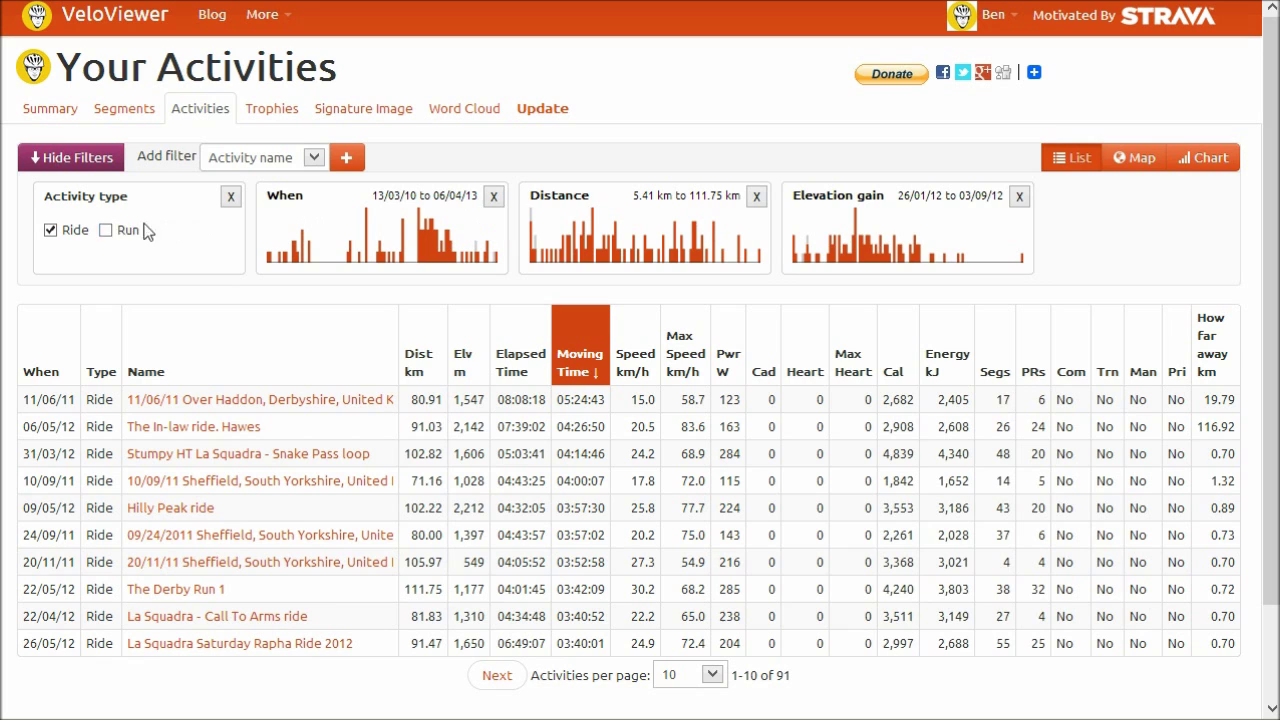
left_click(106, 230)
left_click_drag(864, 246, 945, 245)
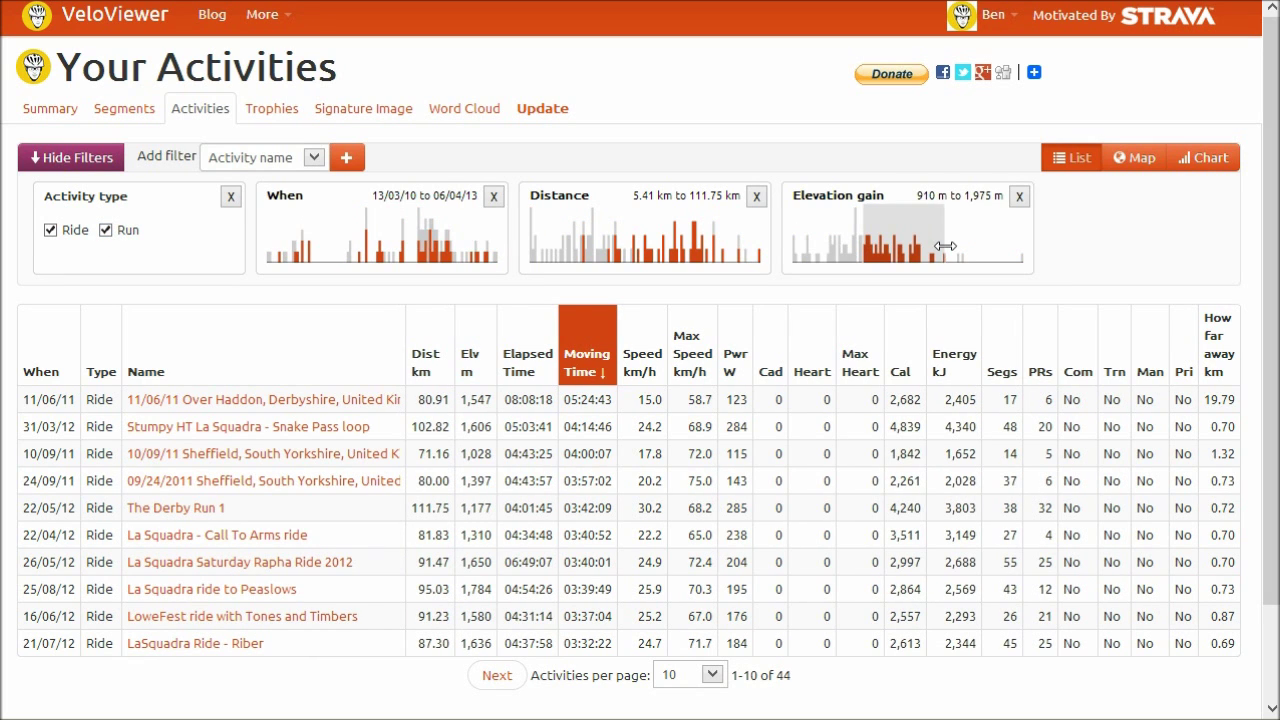
left_click_drag(908, 240, 988, 240)
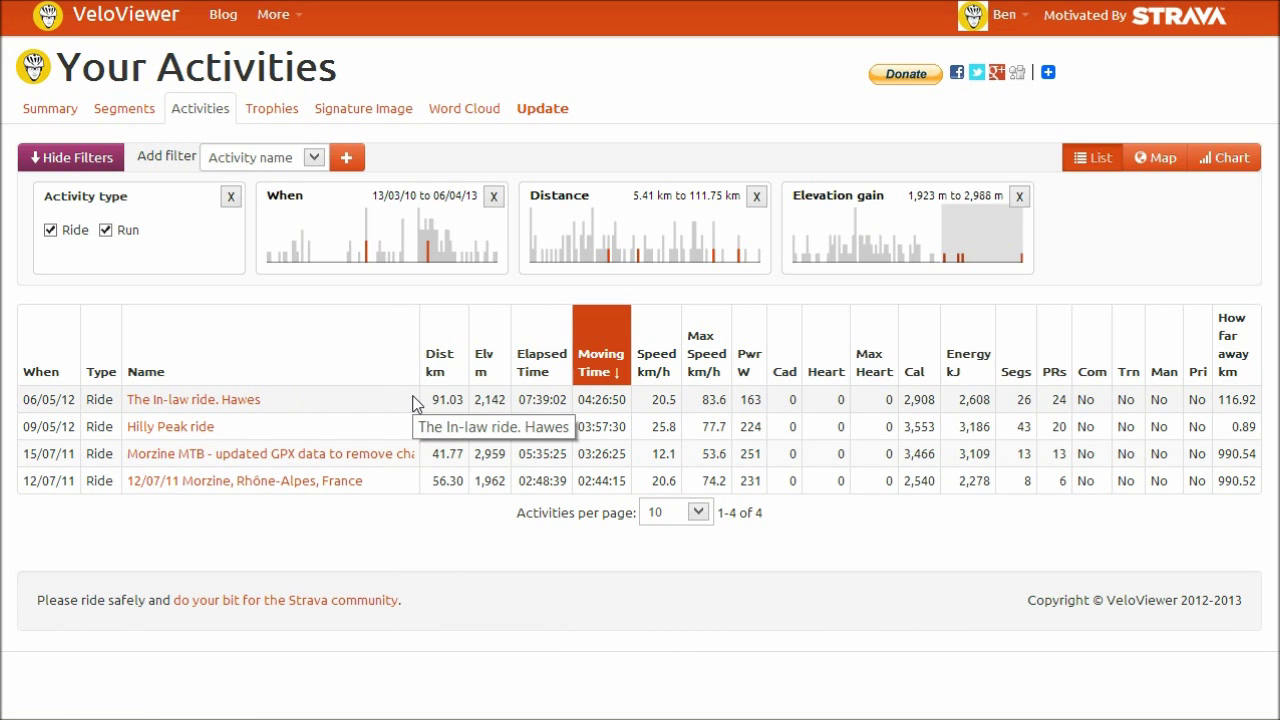
left_click(817, 237)
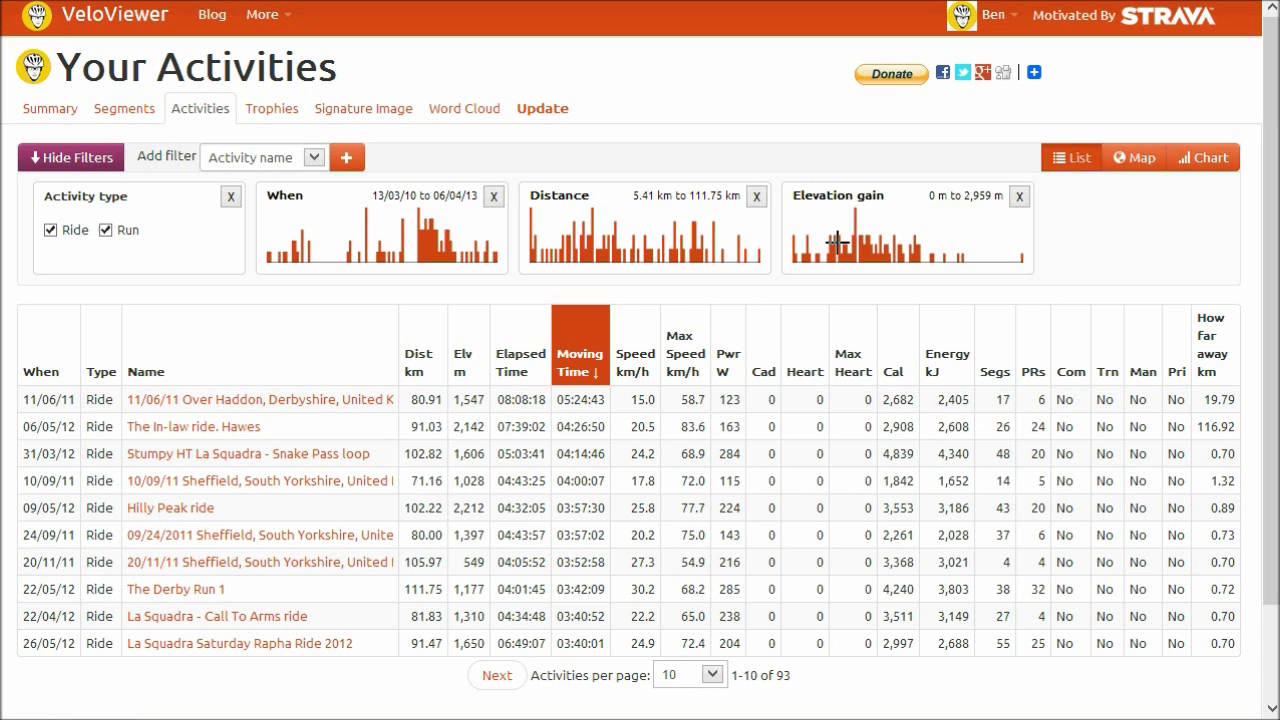
Step: Map the activity routes, zoomed and panned onto the Peak District between Sheffield and Bakewell
left_click(1140, 158)
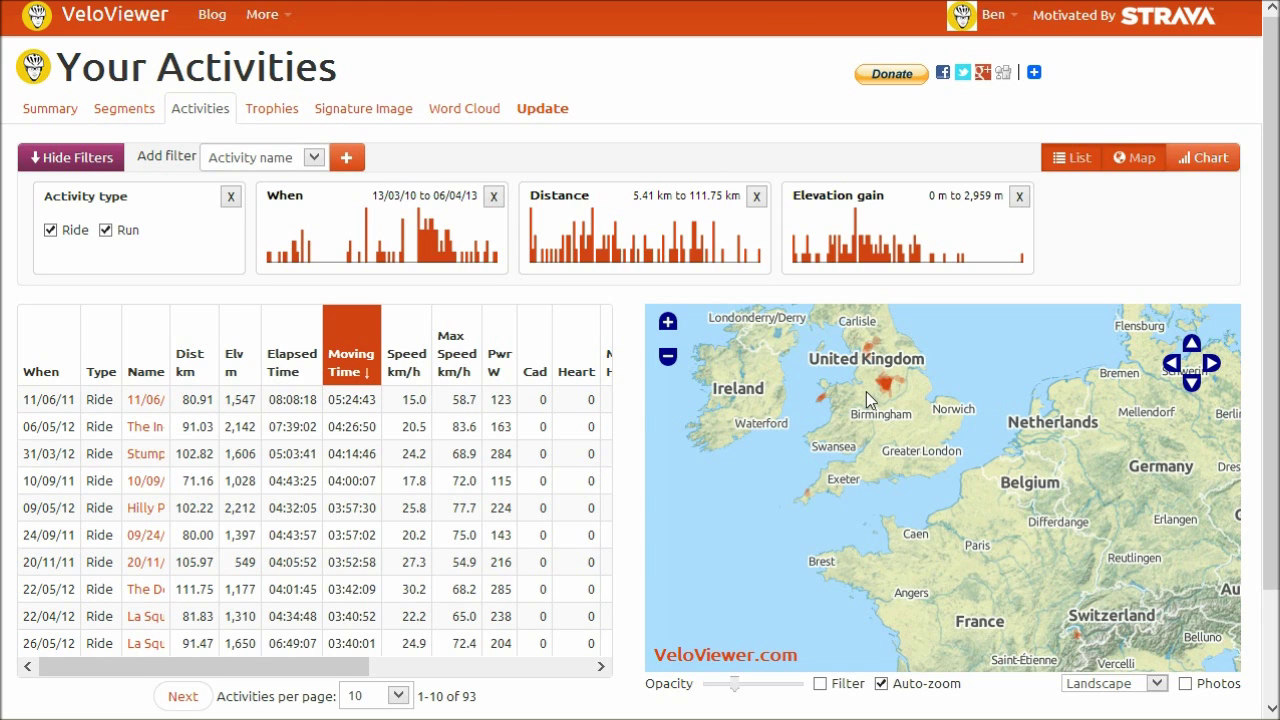
scroll(866, 391, "up", 1)
scroll(985, 450, "up", 1)
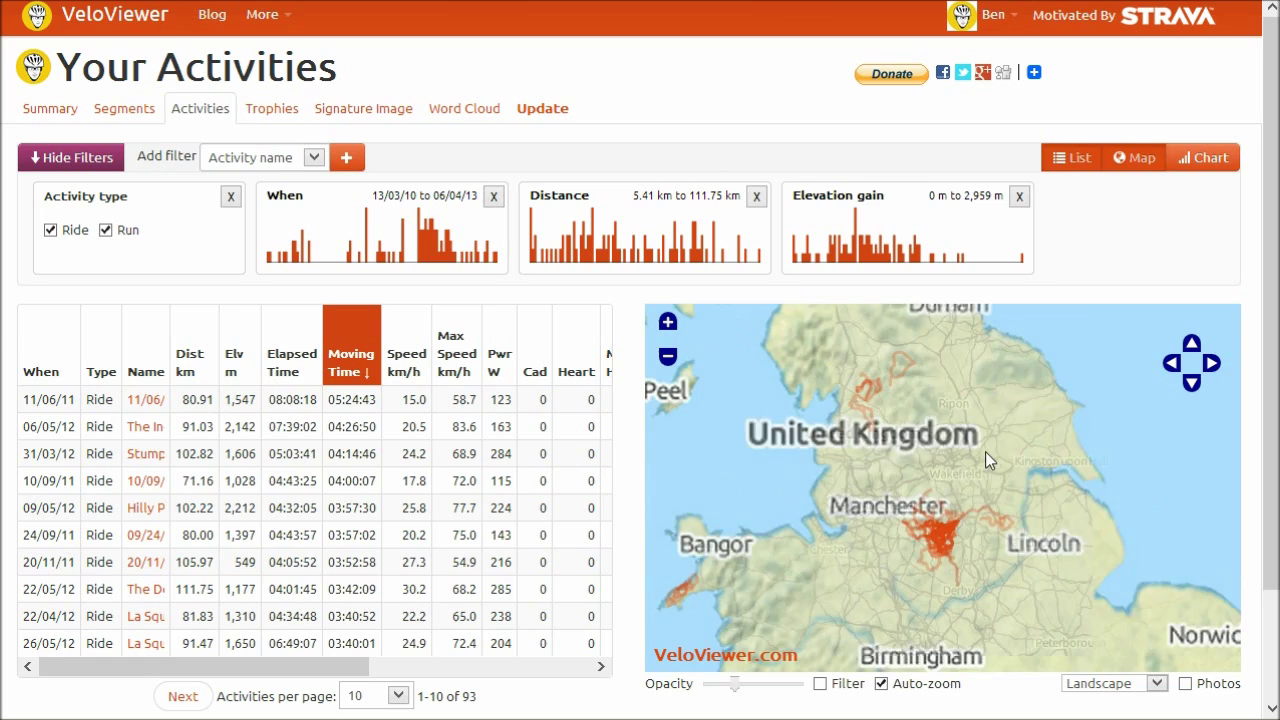
scroll(932, 544, "up", 1)
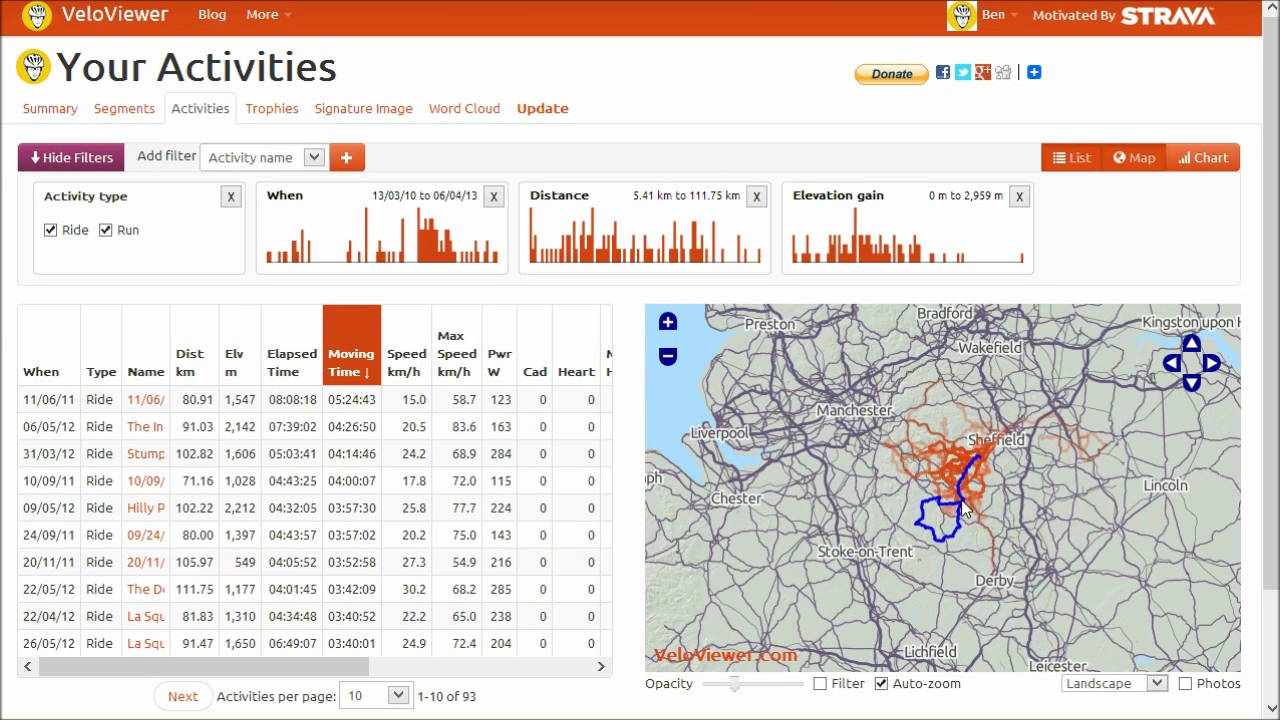
scroll(992, 493, "up", 1)
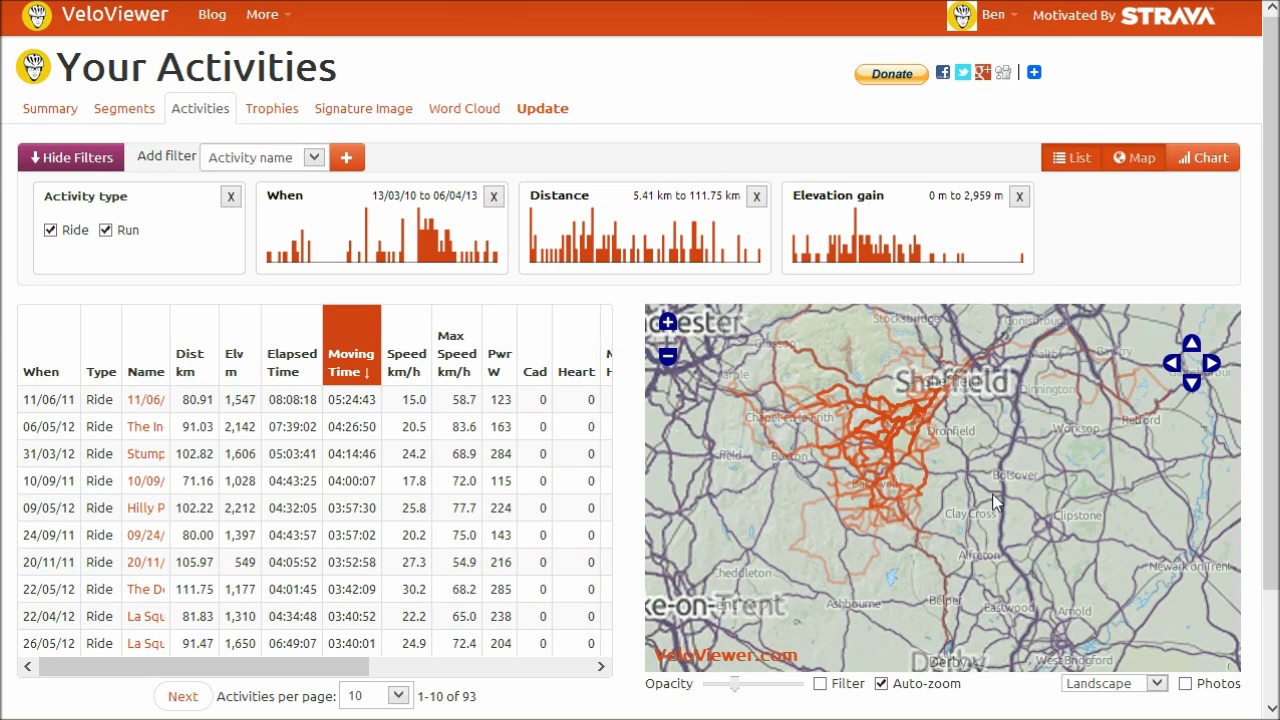
scroll(911, 474, "up", 1)
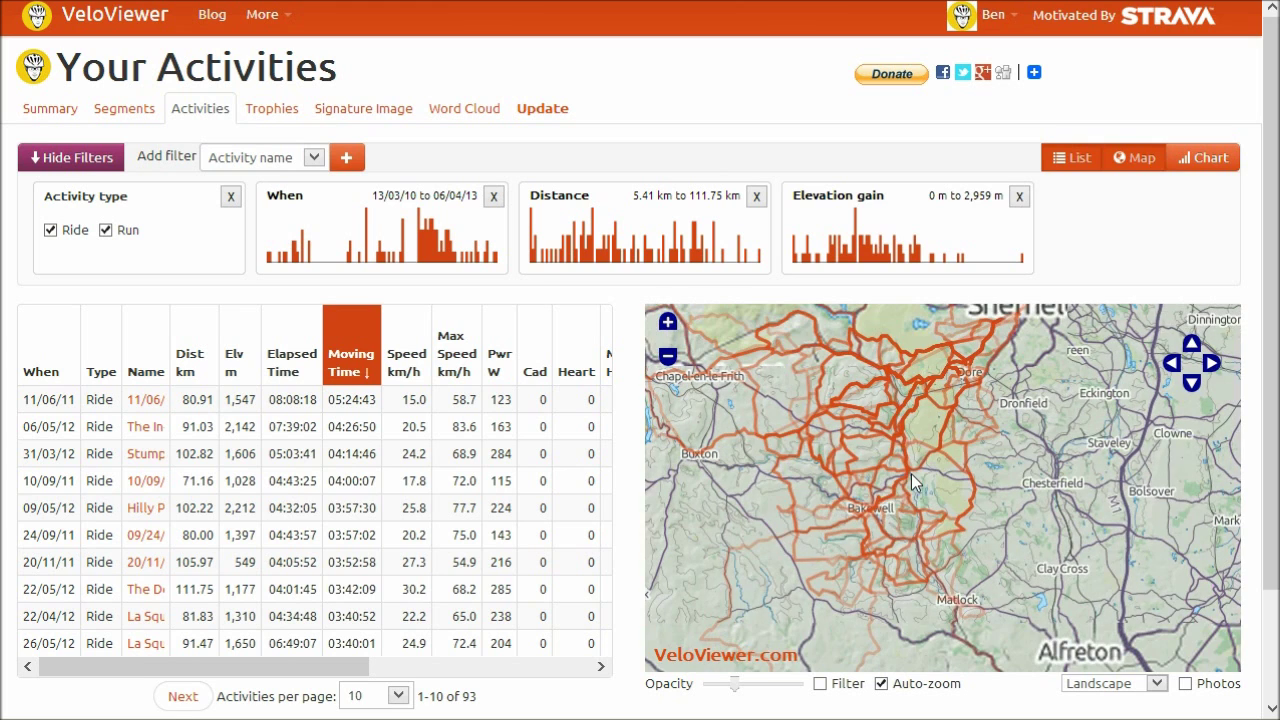
left_click_drag(895, 465, 926, 481)
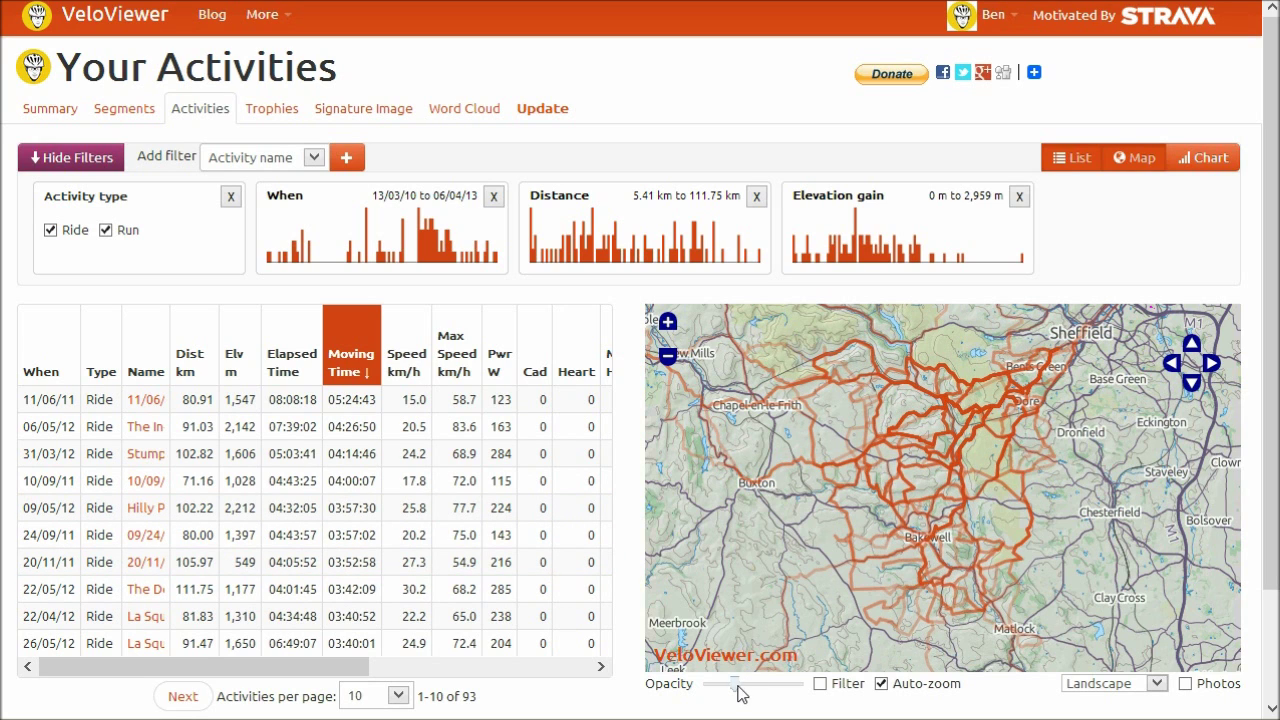
Step: Make route trails fully opaque, then try several date ranges and a 32.03–50.71 km distance range
mouse_move(737, 686)
left_mouse_down()
mouse_move(800, 688)
mouse_move(697, 686)
mouse_move(810, 690)
mouse_move(740, 697)
left_mouse_up()
left_click_drag(476, 244, 424, 248)
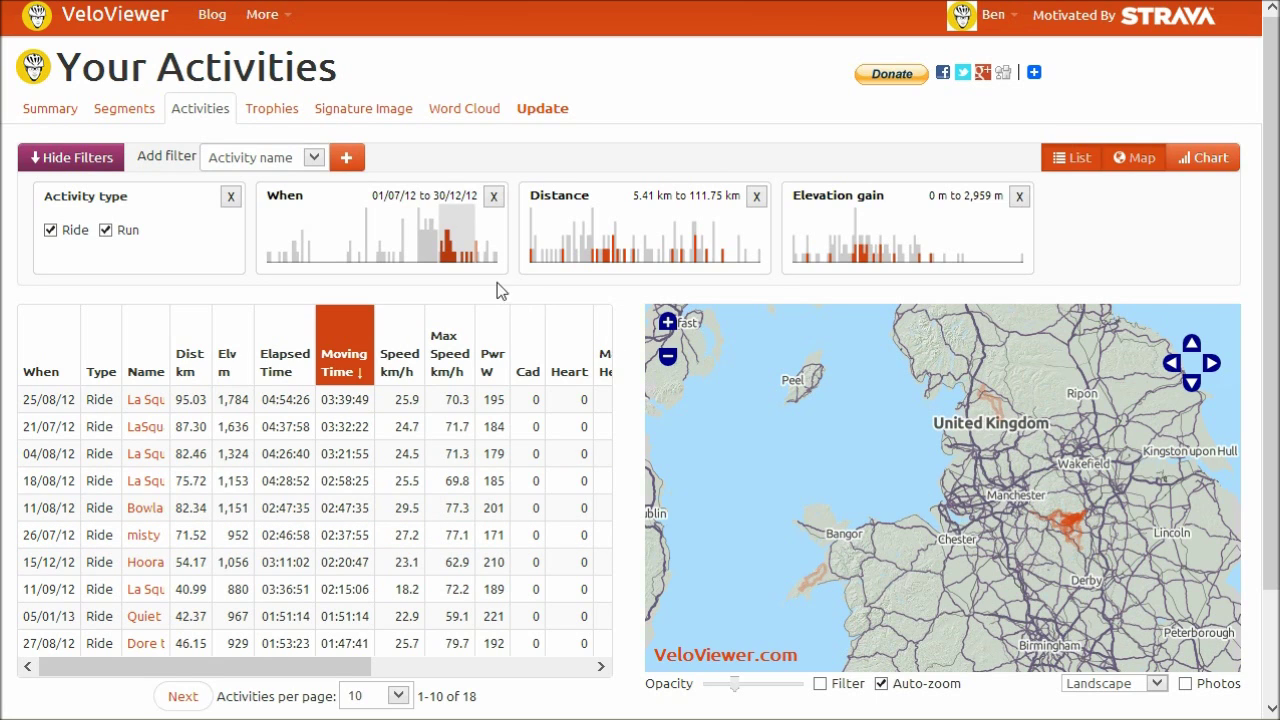
left_click_drag(456, 250, 400, 252)
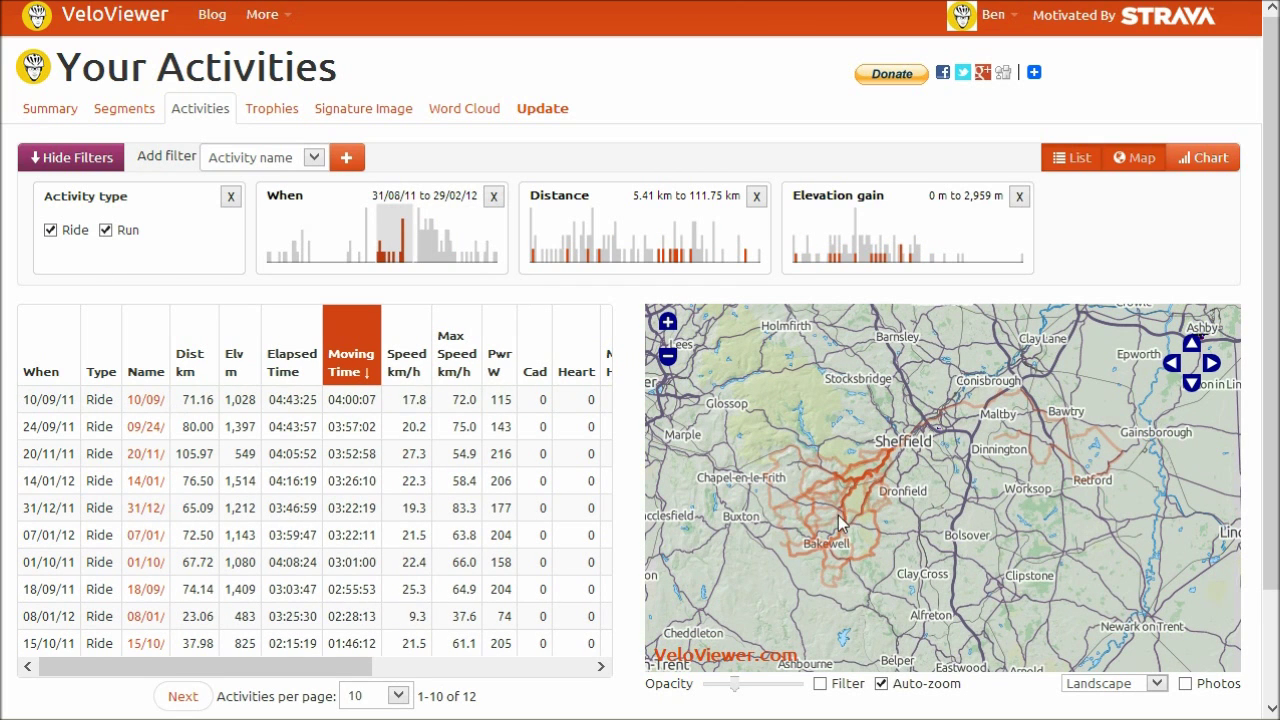
left_click_drag(400, 250, 469, 260)
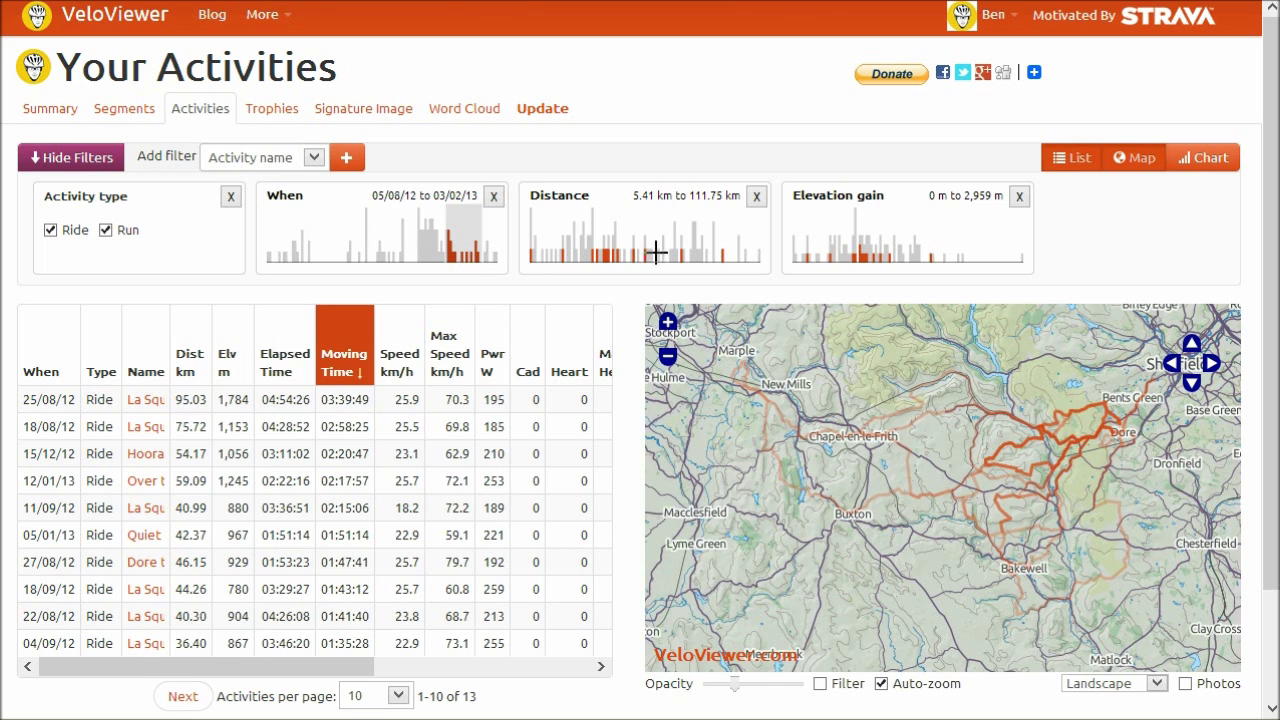
left_click_drag(592, 254, 627, 254)
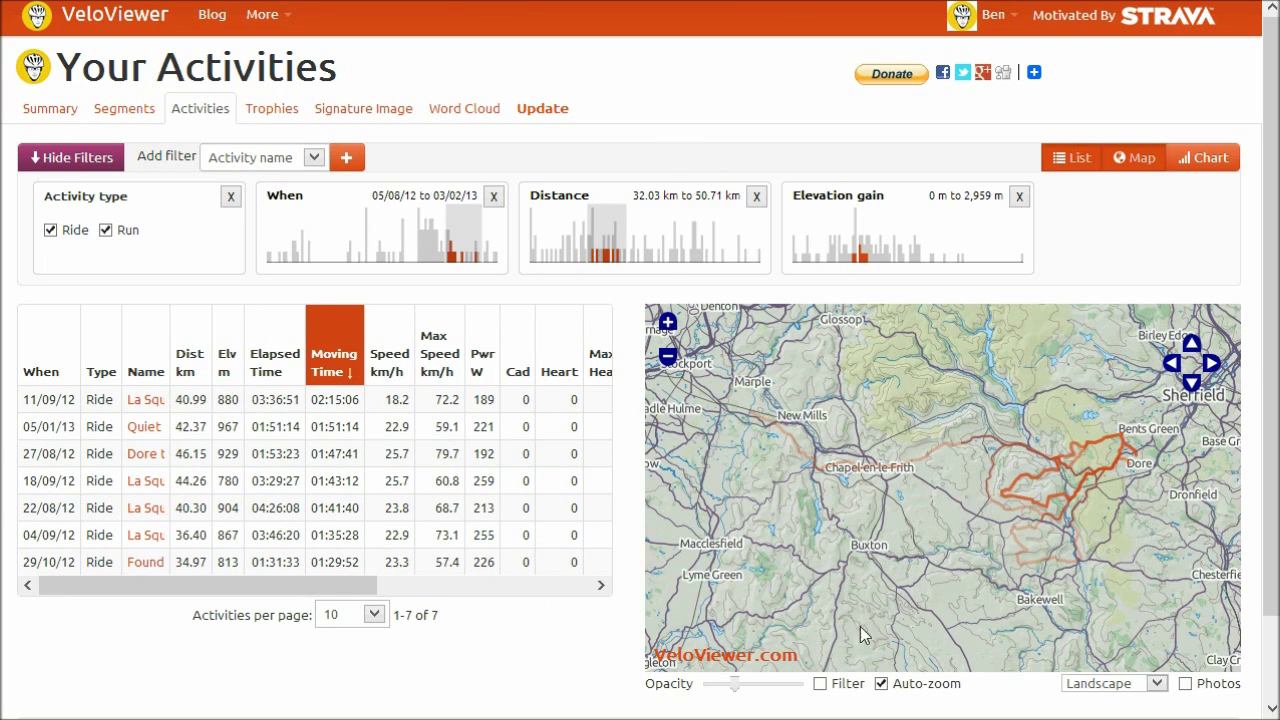
Step: Restore full trail opacity, clear the date and distance ranges, and filter by the visible map area
left_click_drag(740, 686, 815, 693)
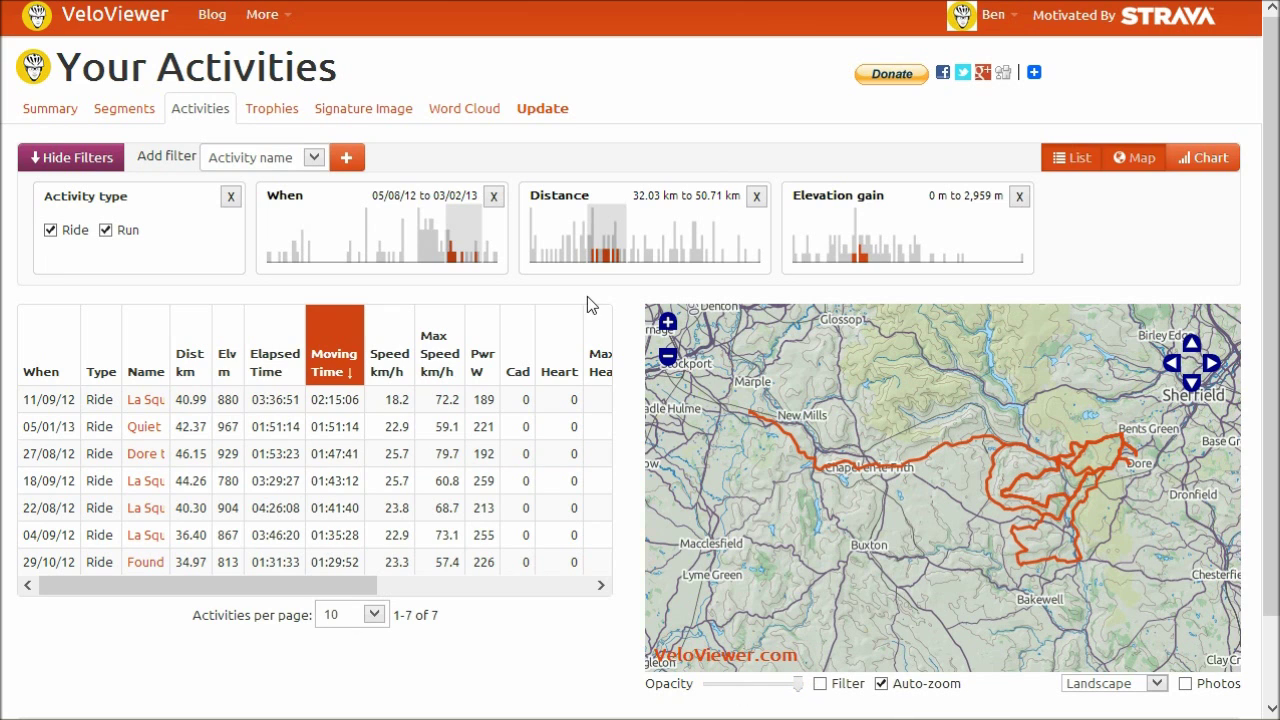
left_click(556, 237)
left_click(428, 243)
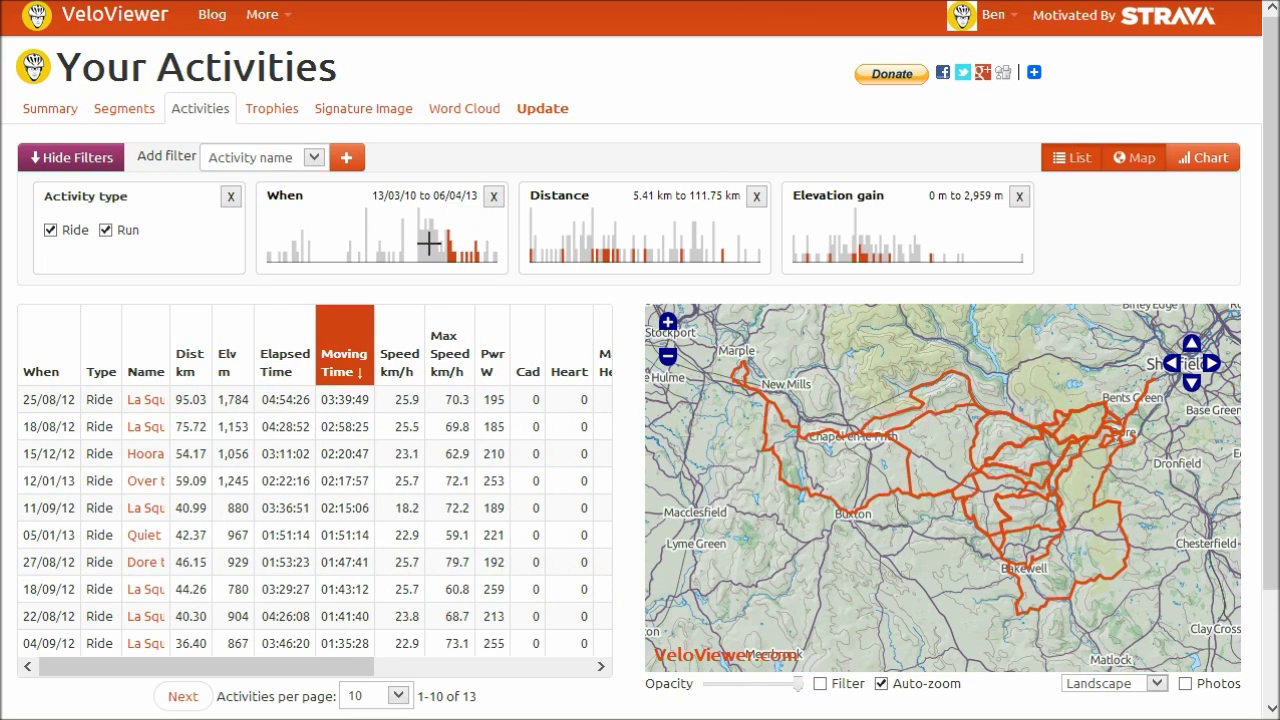
left_click(834, 687)
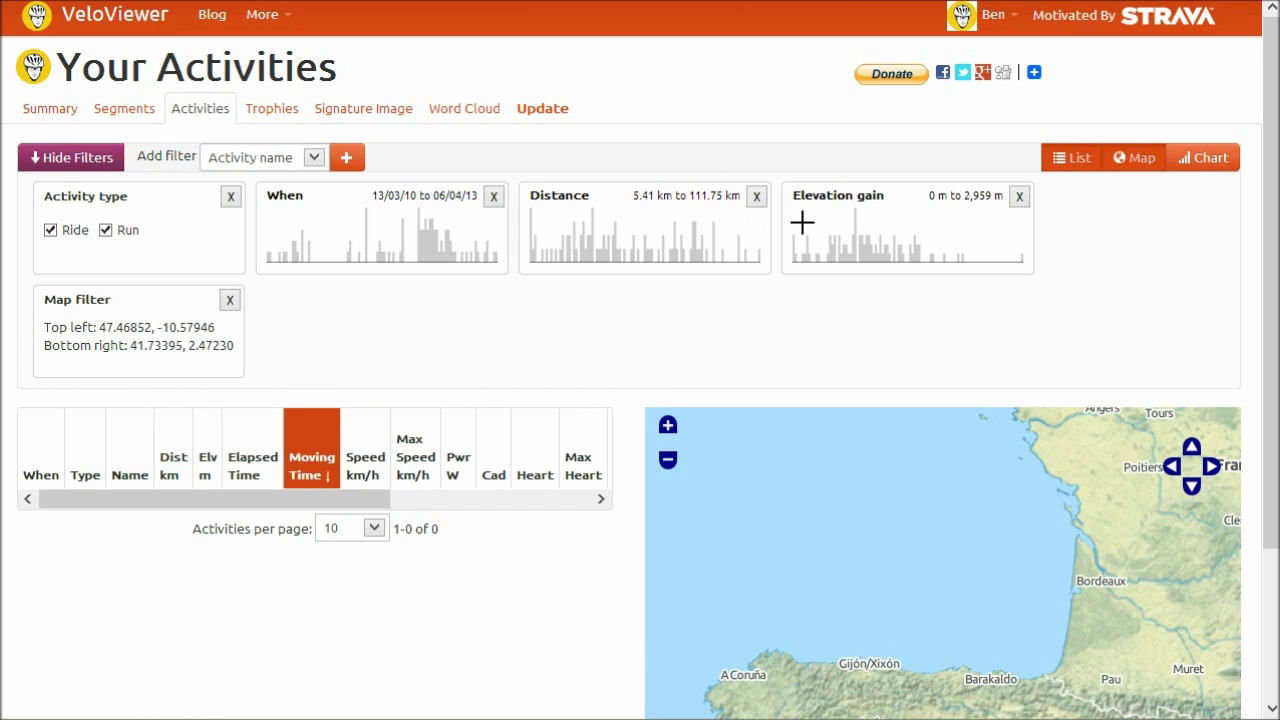
Step: Remove the elevation gain, distance and map area filters, then re-enable map area filtering
left_click(1019, 197)
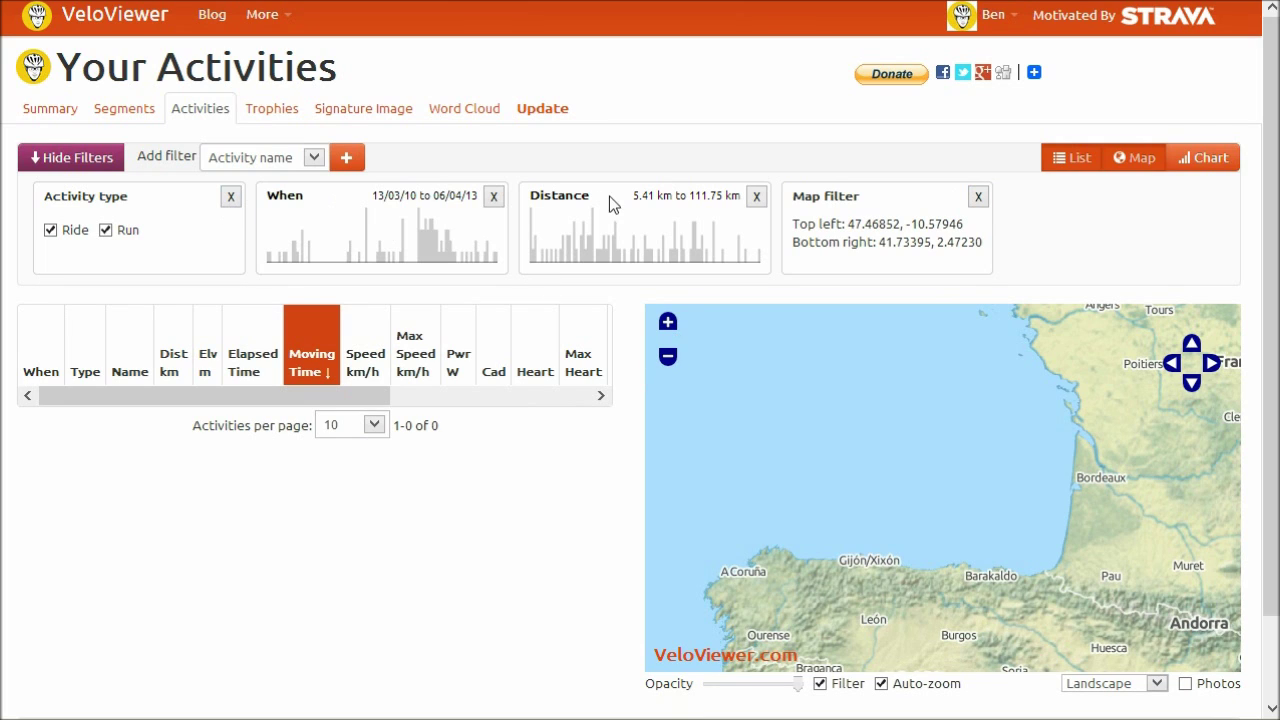
left_click(758, 199)
left_click(715, 198)
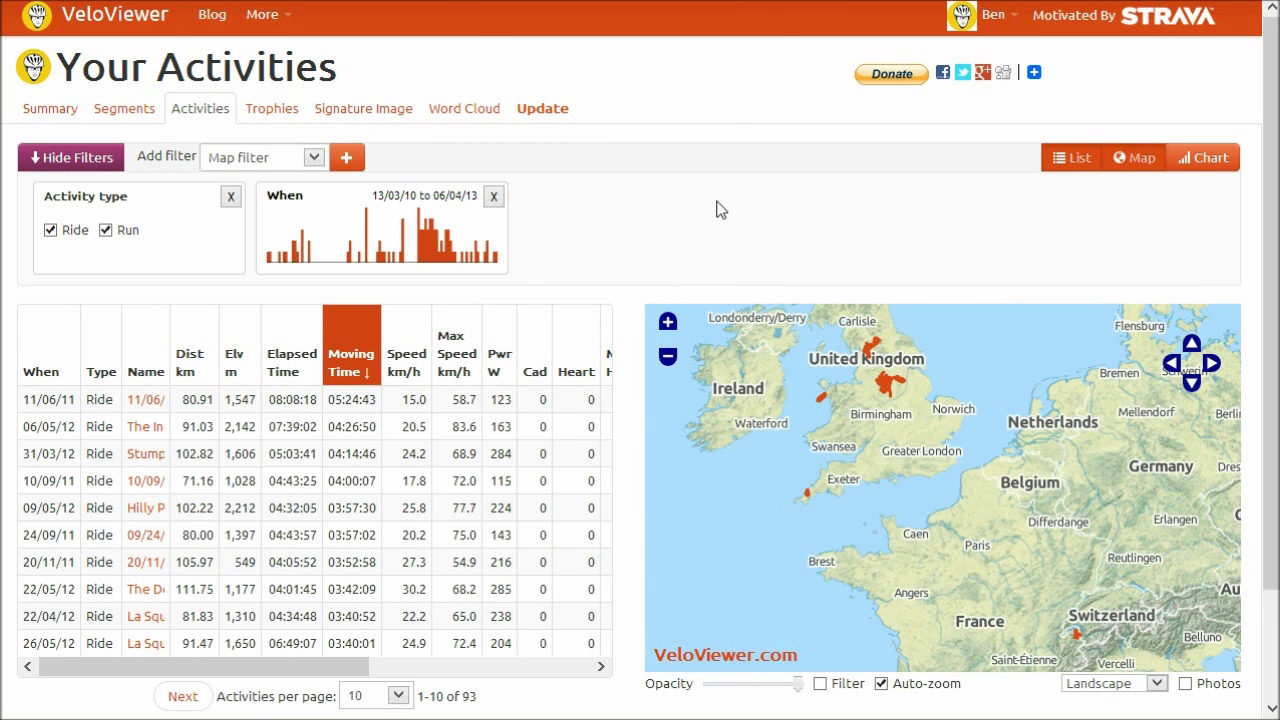
left_click(820, 683)
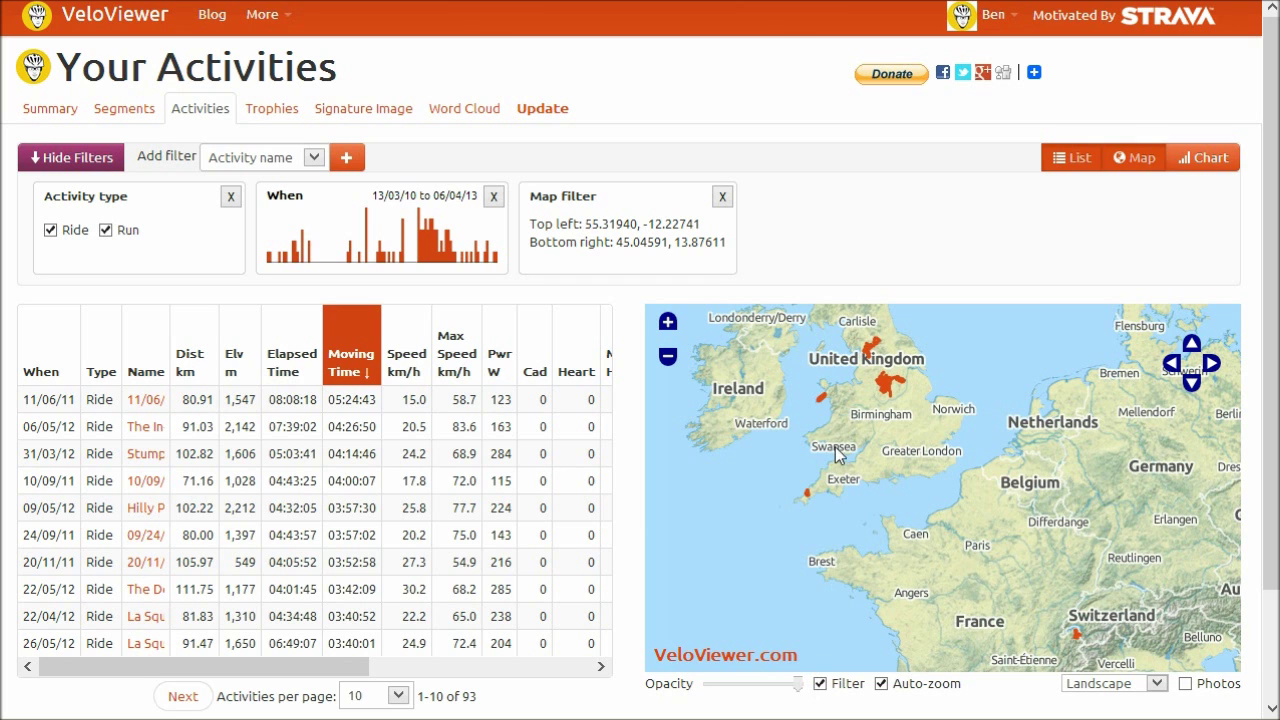
Step: Move the map area via Lancashire and Leeds to Sheffield, listing 73 activities
scroll(820, 414, "up", 1)
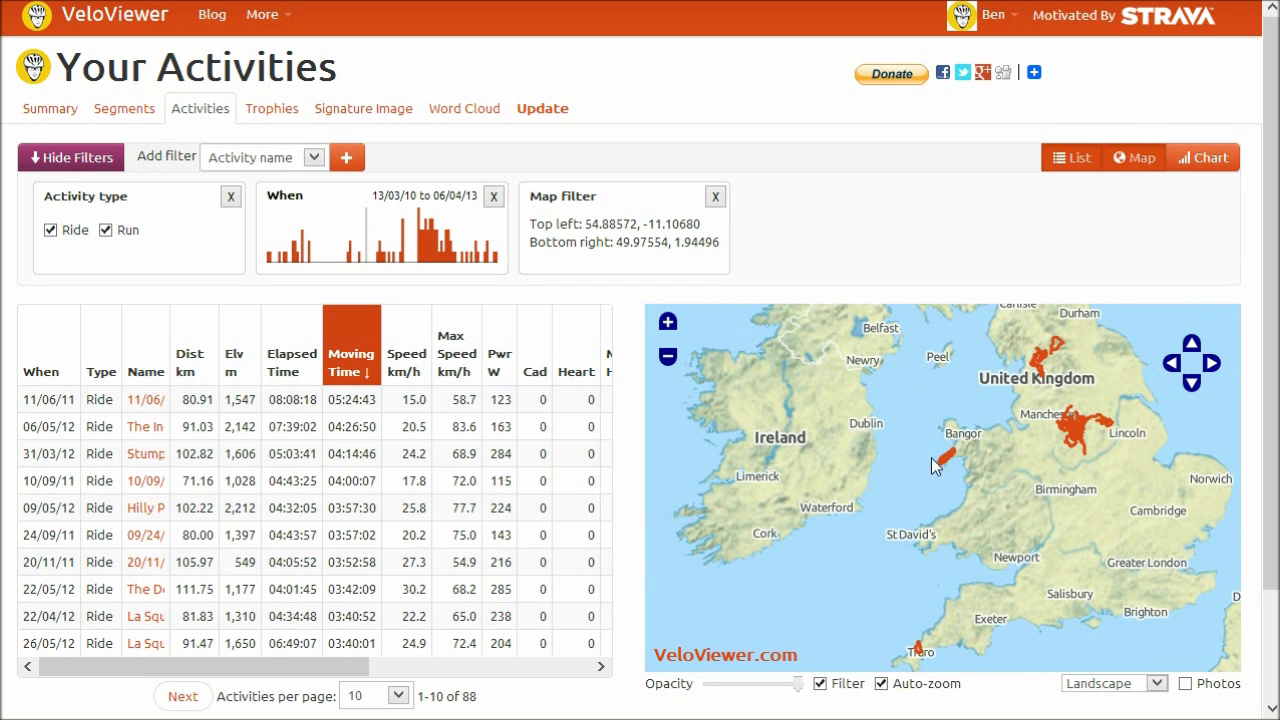
scroll(955, 478, "up", 1)
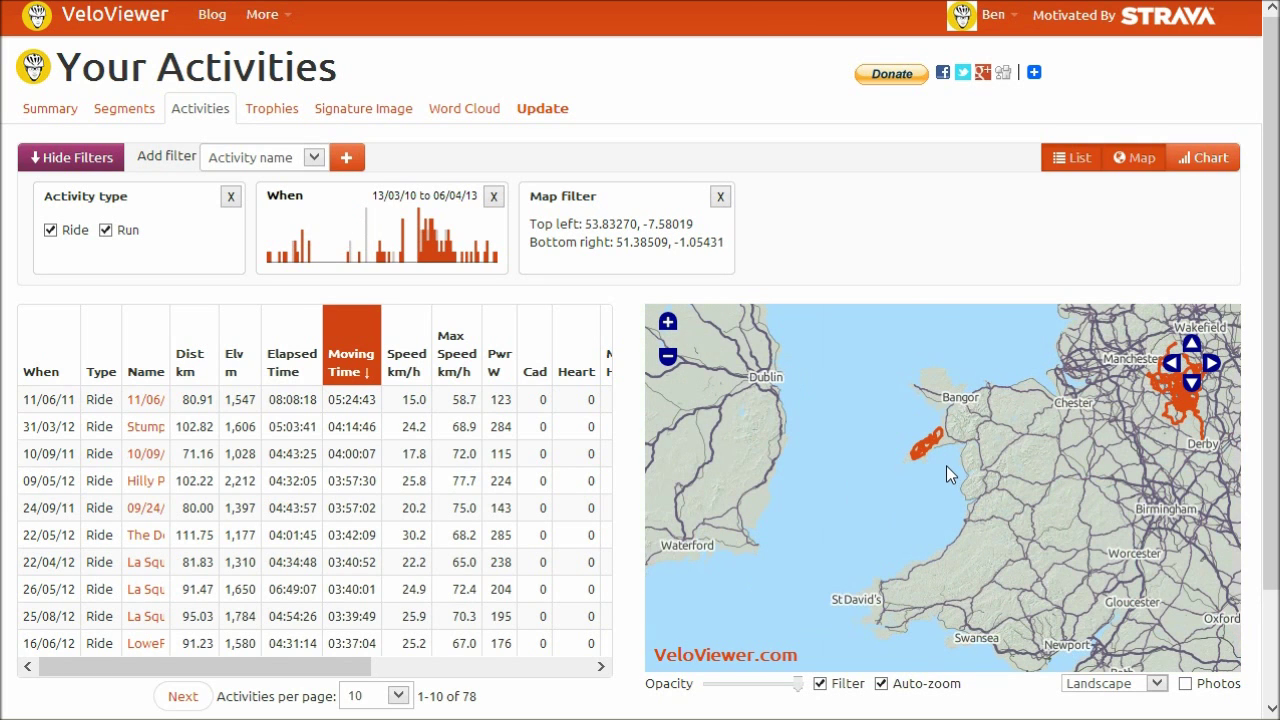
scroll(947, 467, "up", 1)
scroll(946, 465, "up", 1)
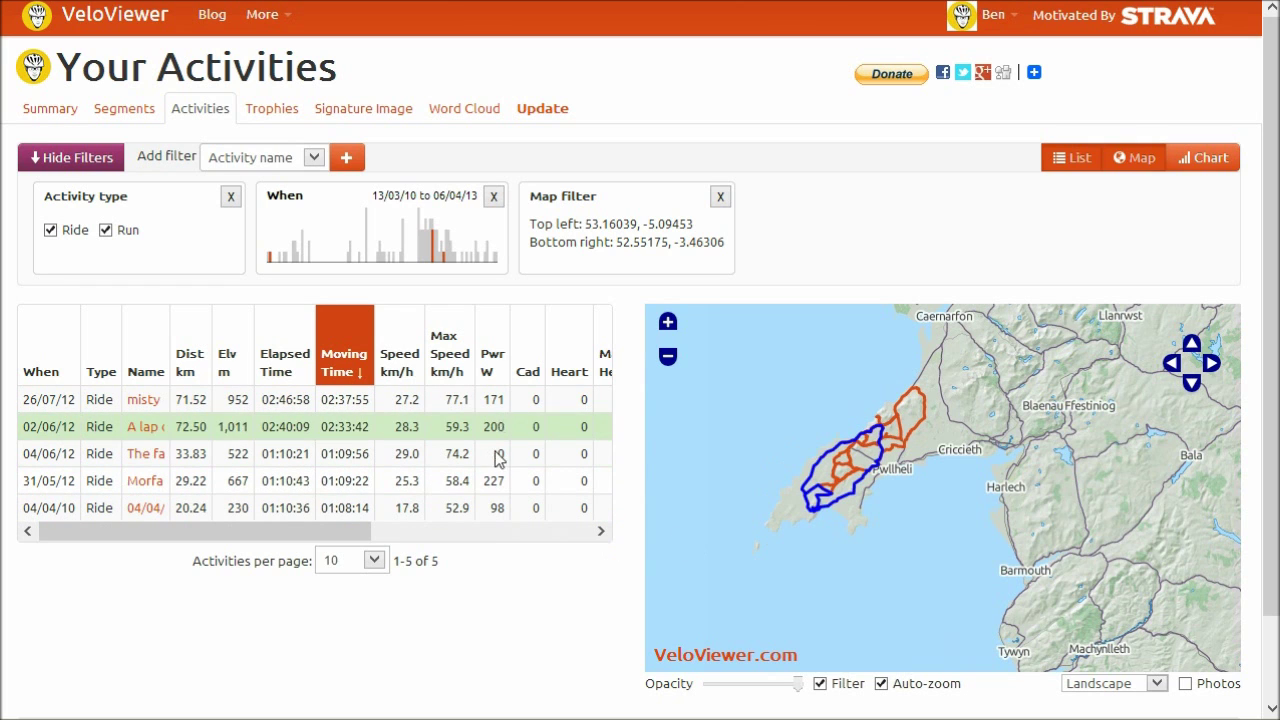
left_click_drag(1120, 422, 850, 616)
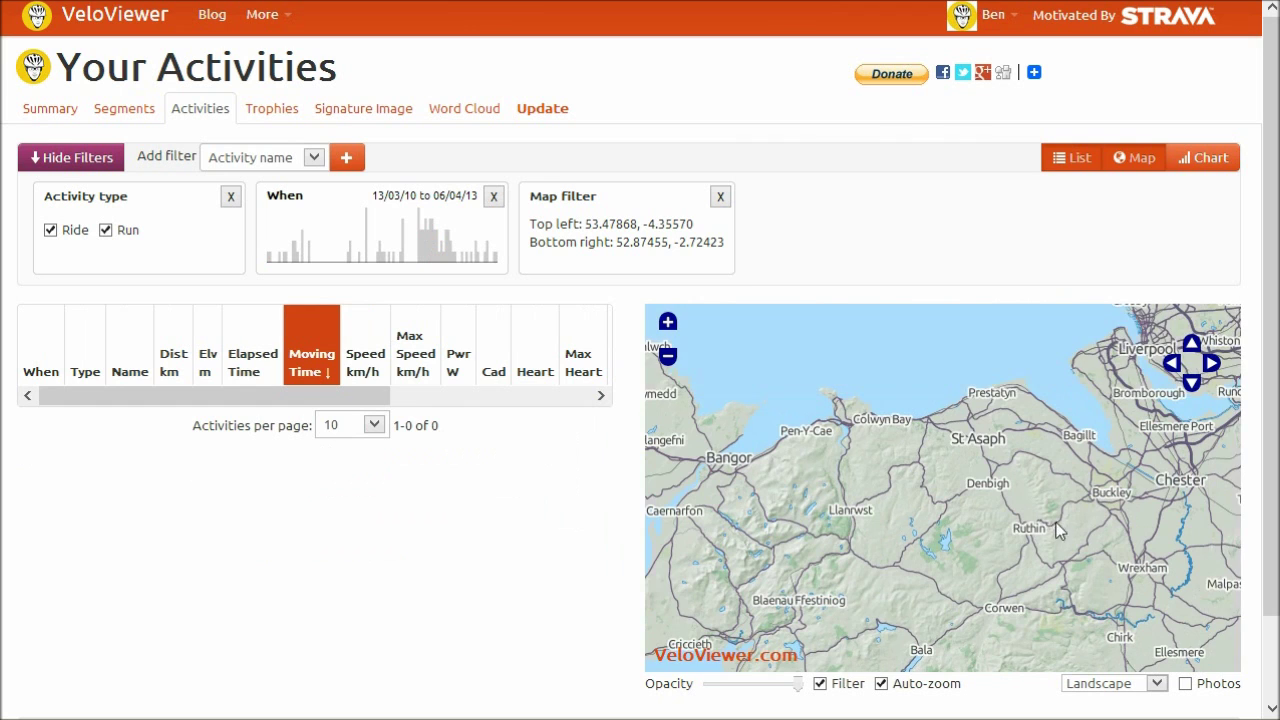
left_click_drag(1060, 530, 815, 606)
left_click_drag(1030, 280, 988, 502)
left_click_drag(1014, 398, 995, 522)
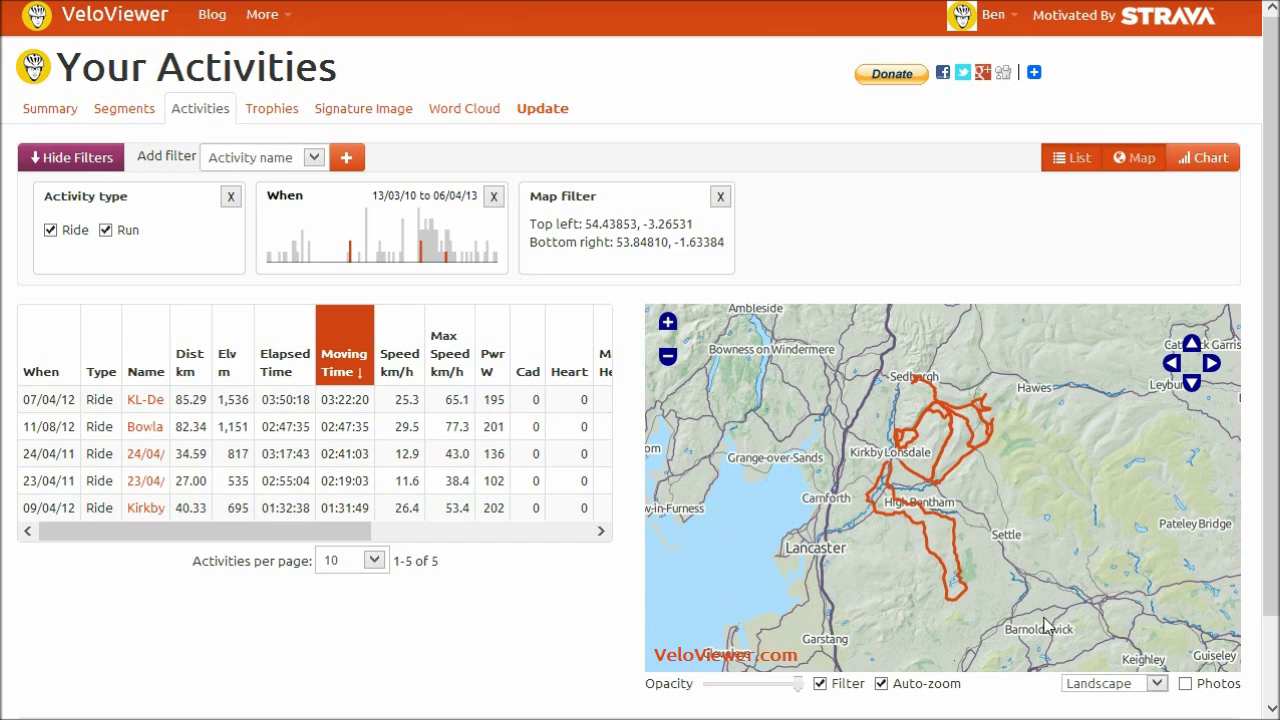
left_click_drag(1043, 617, 737, 439)
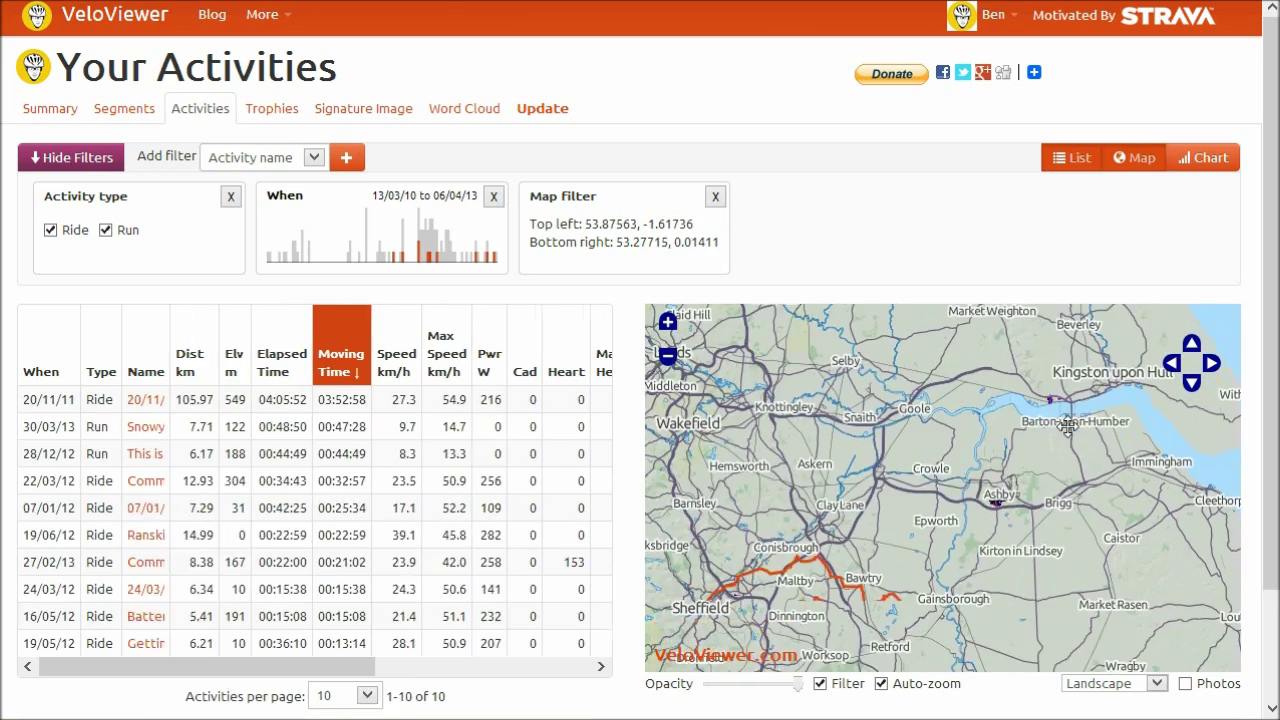
left_click_drag(995, 526, 1100, 506)
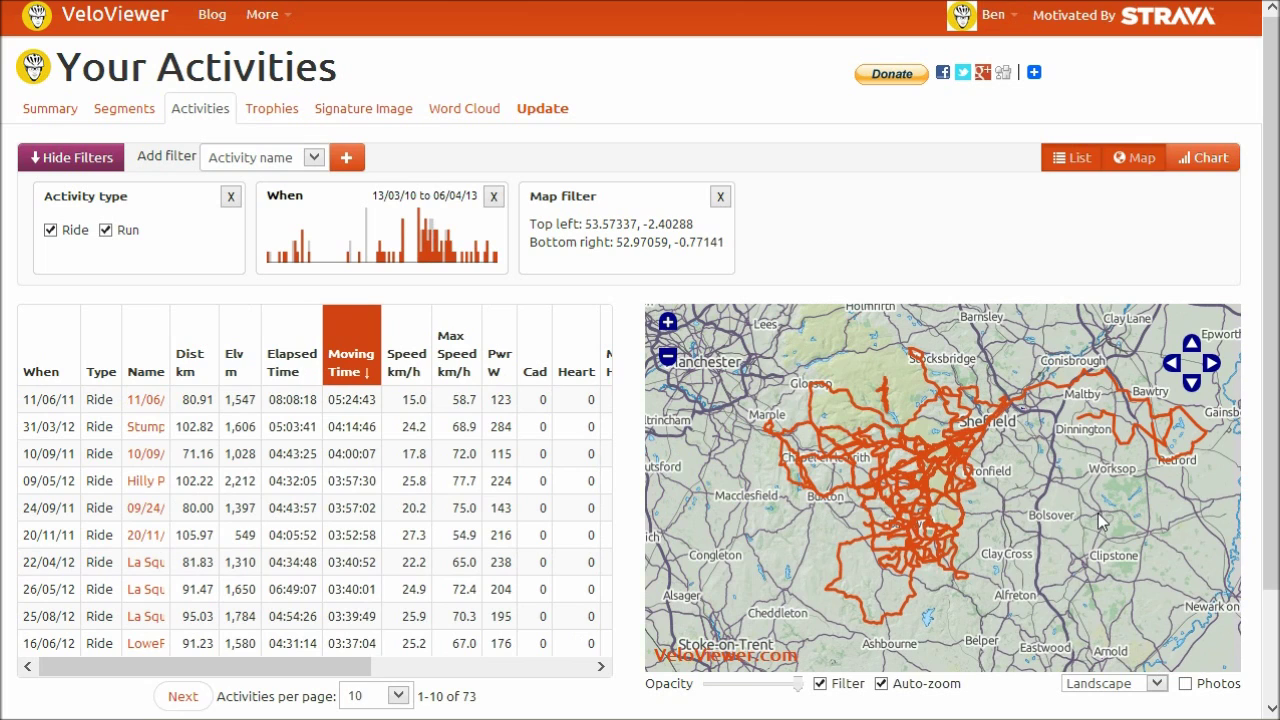
Step: Sort by heart rate, brush dates to 15/05/11–27/12/11, and drop the Map filter, leaving 14 rides
left_click(588, 372)
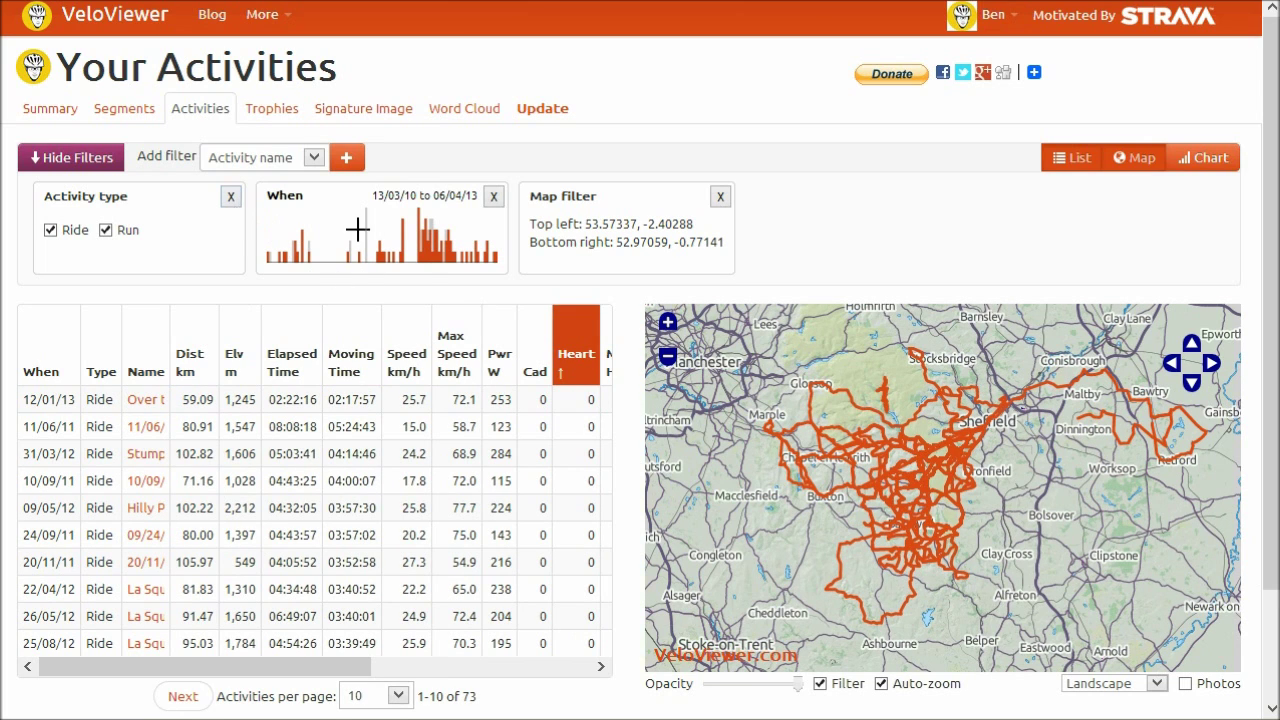
mouse_move(438, 245)
left_mouse_down()
mouse_move(476, 243)
mouse_move(382, 251)
left_mouse_up()
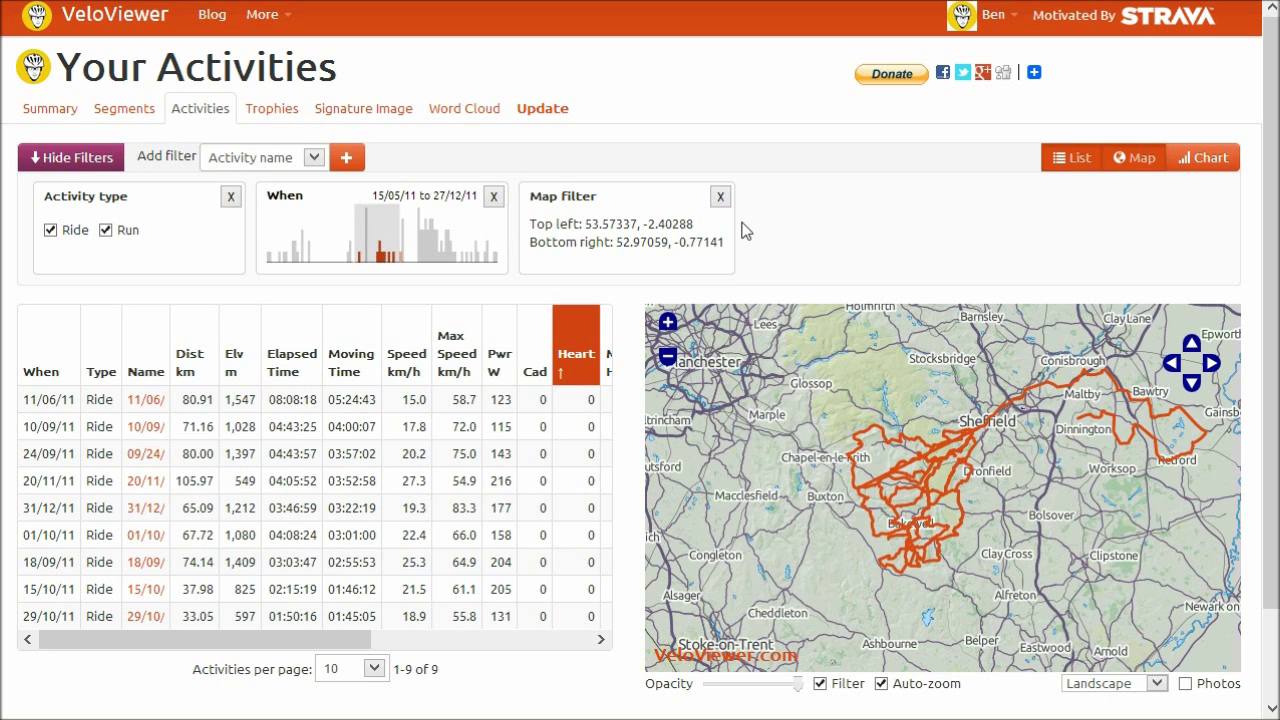
left_click(720, 197)
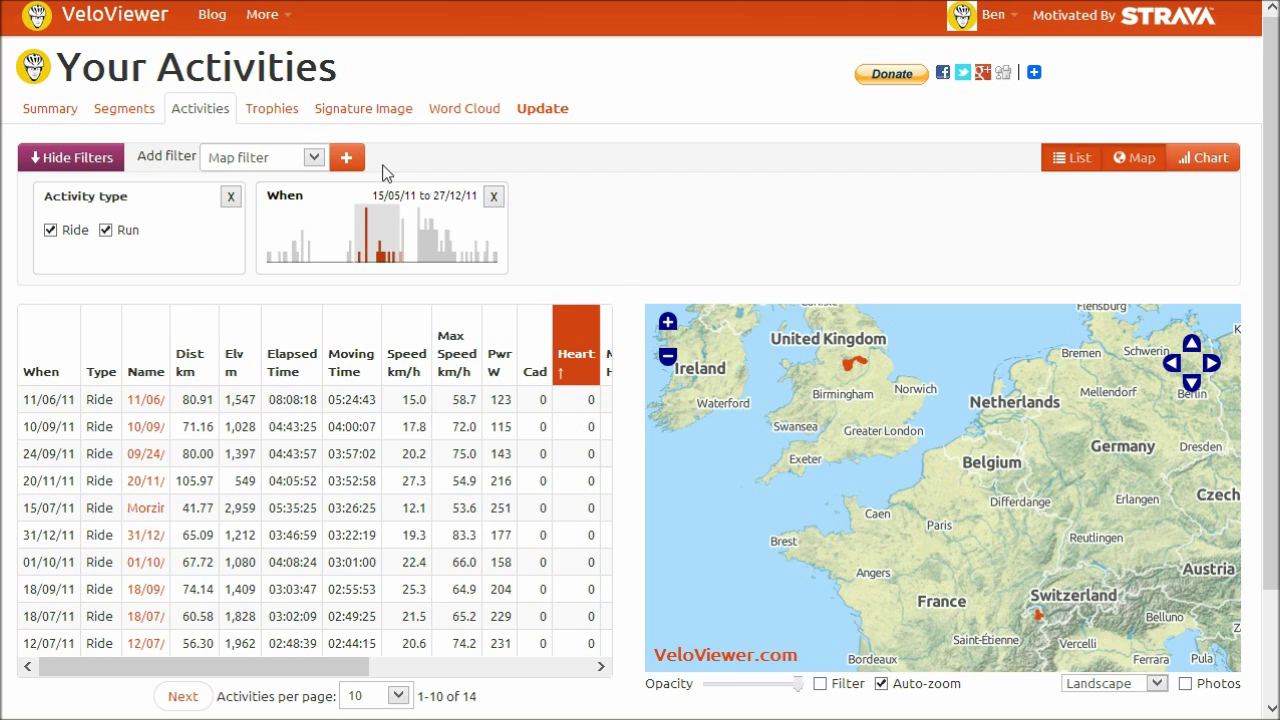
Step: Add an Activity name filter
left_click(314, 158)
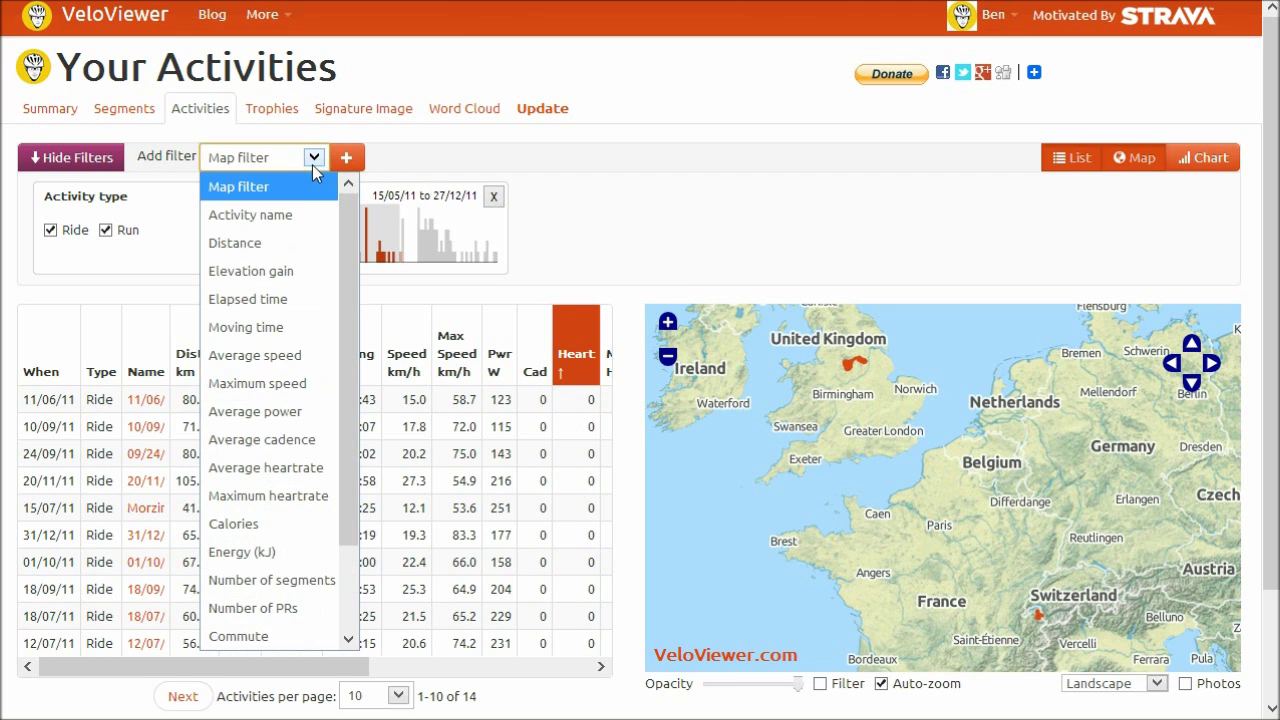
left_click(283, 214)
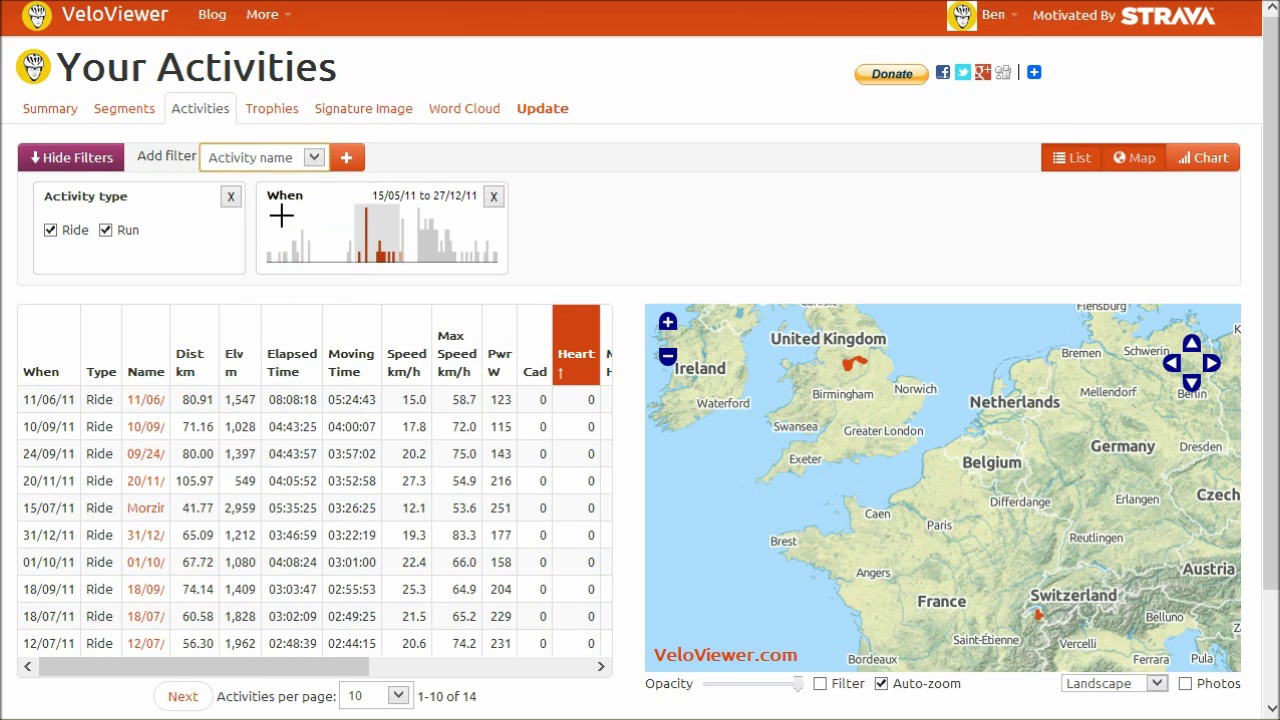
left_click(346, 158)
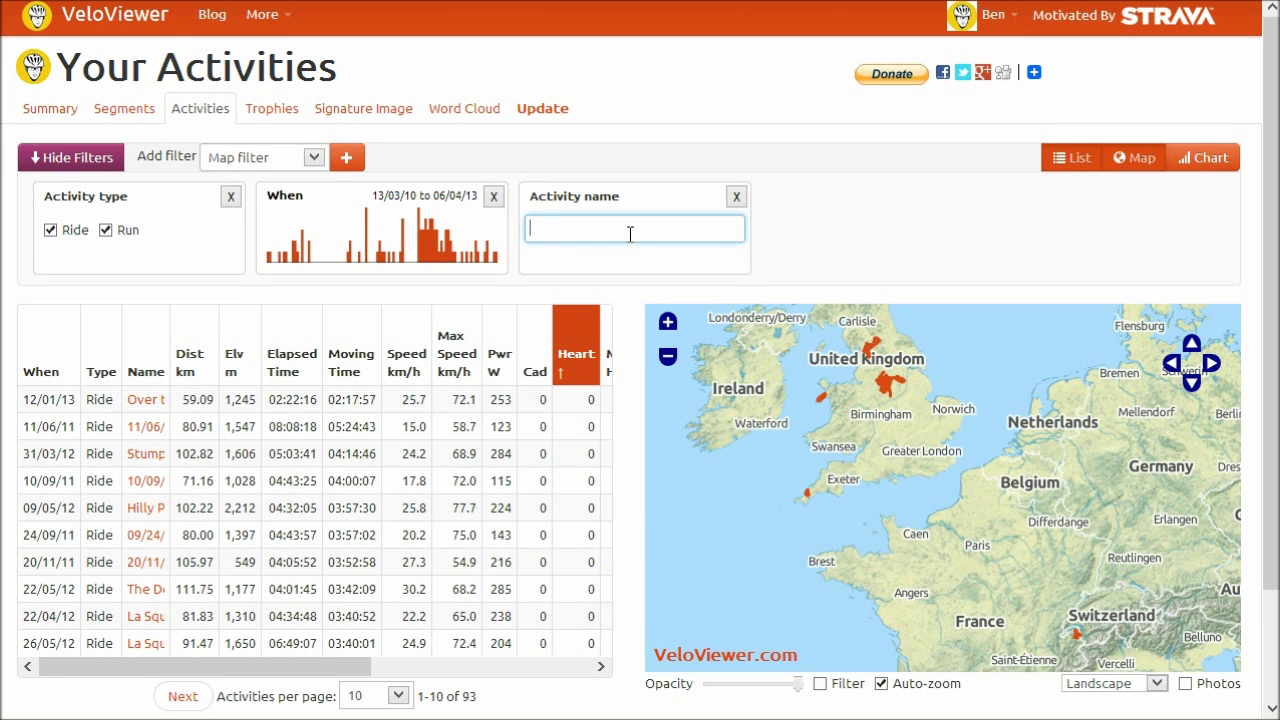
Step: Search activity names for 'la squad' and recentre the map, zoomed out one level
type("la")
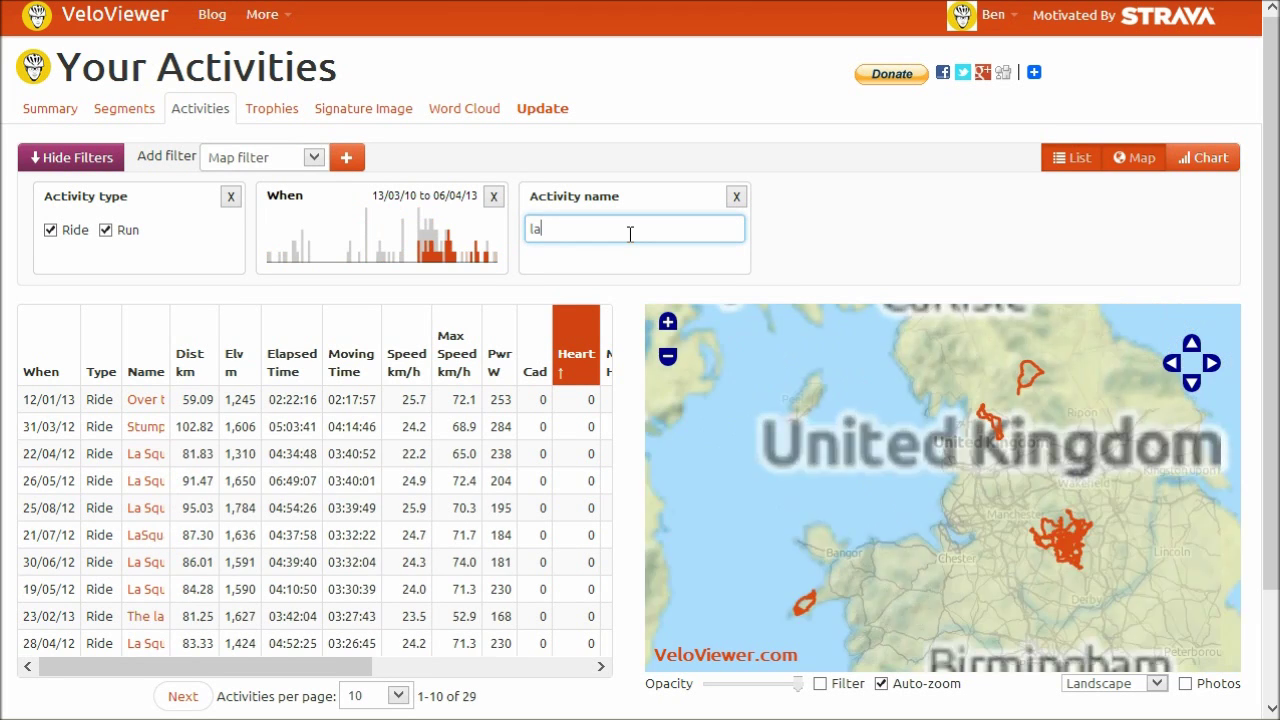
type(" sqau")
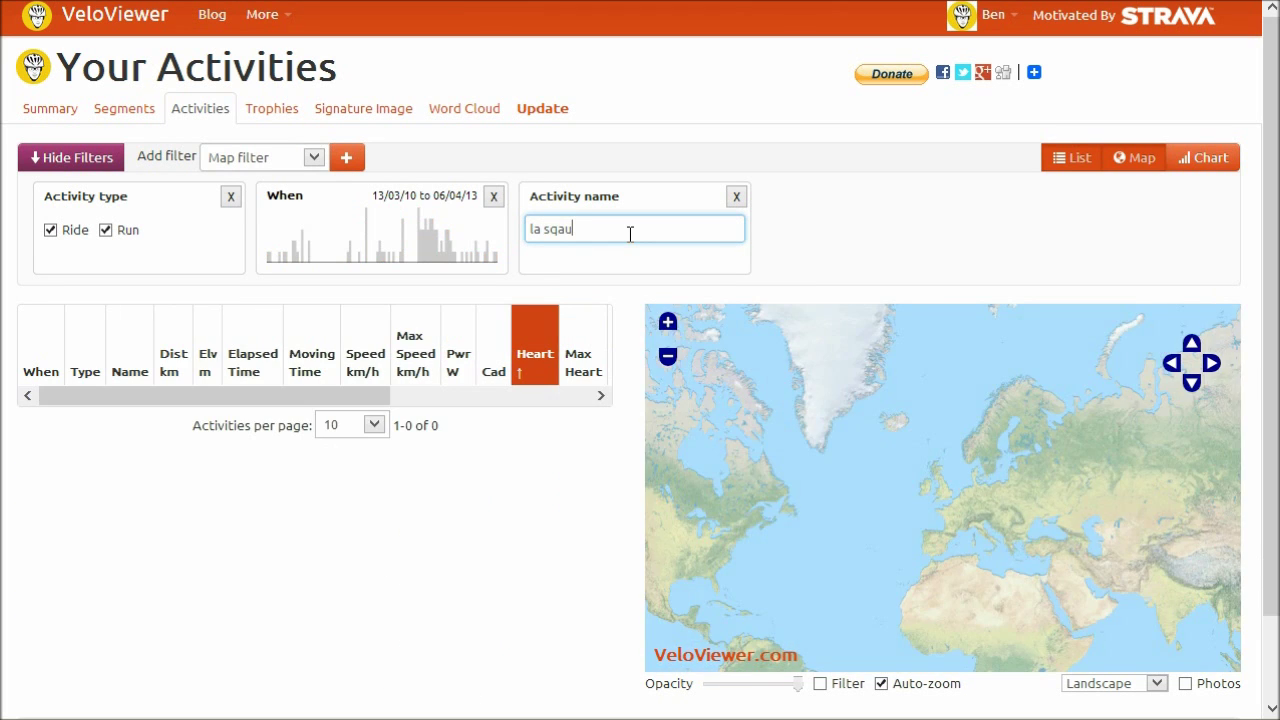
key("BackSpace")
key("BackSpace")
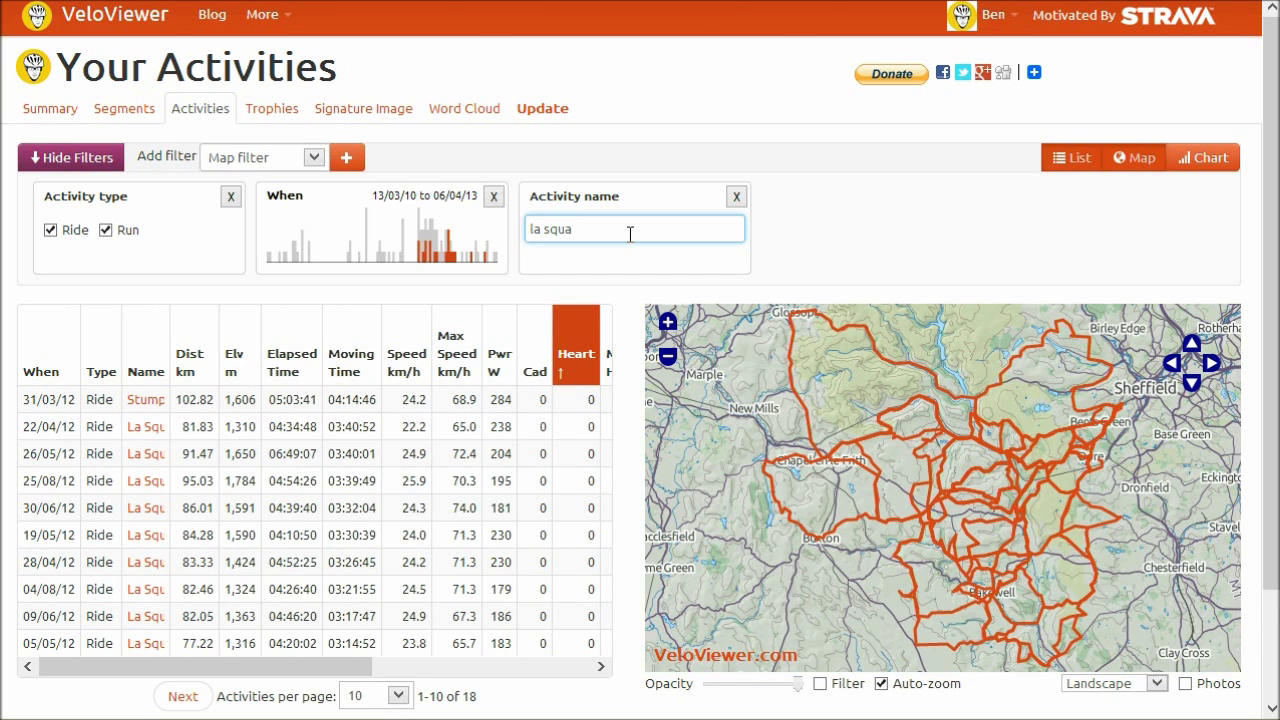
type("uad")
left_click_drag(821, 586, 881, 609)
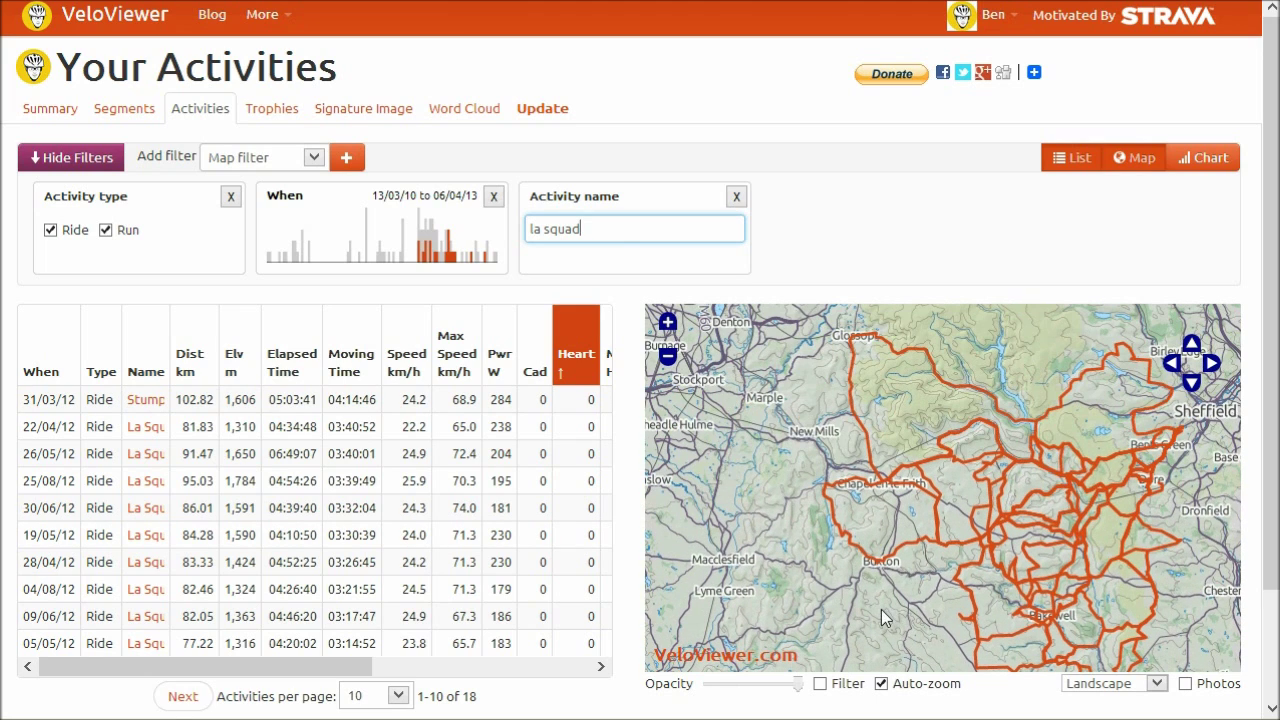
left_click(668, 358)
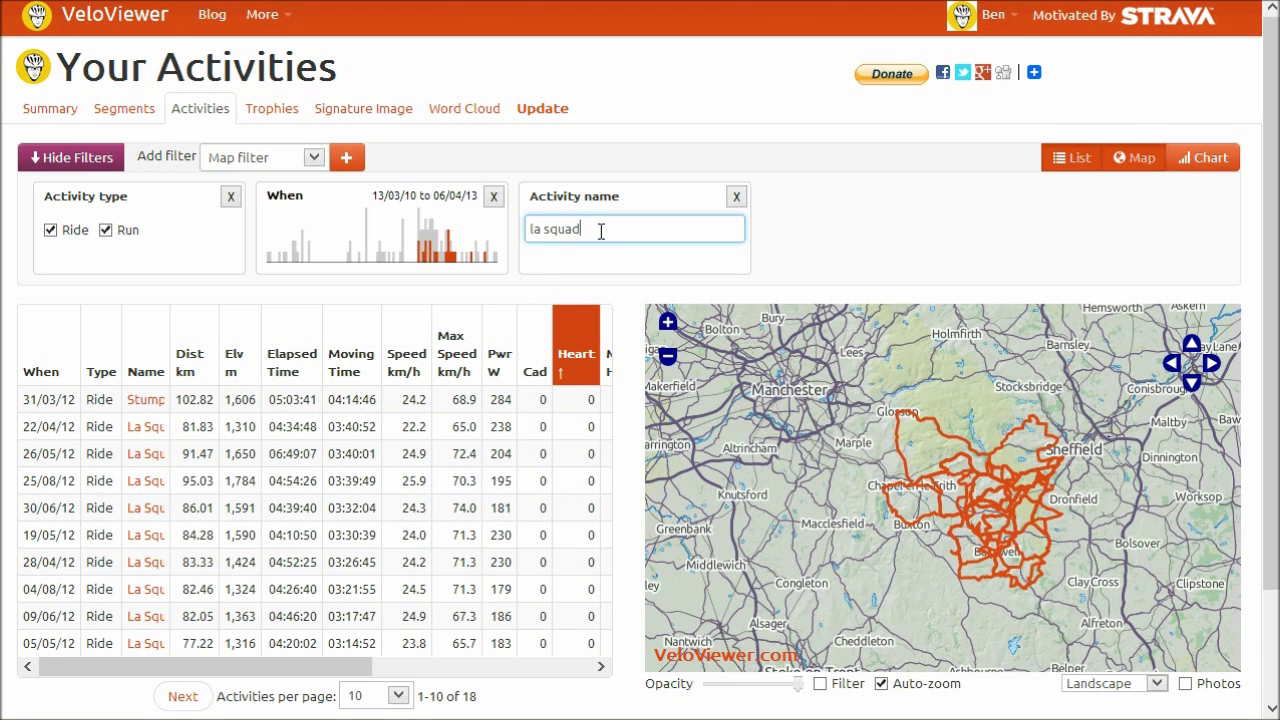
Step: Replace the name search with 'pea', then delete it so all activities show
left_click_drag(600, 231, 422, 236)
type("pea")
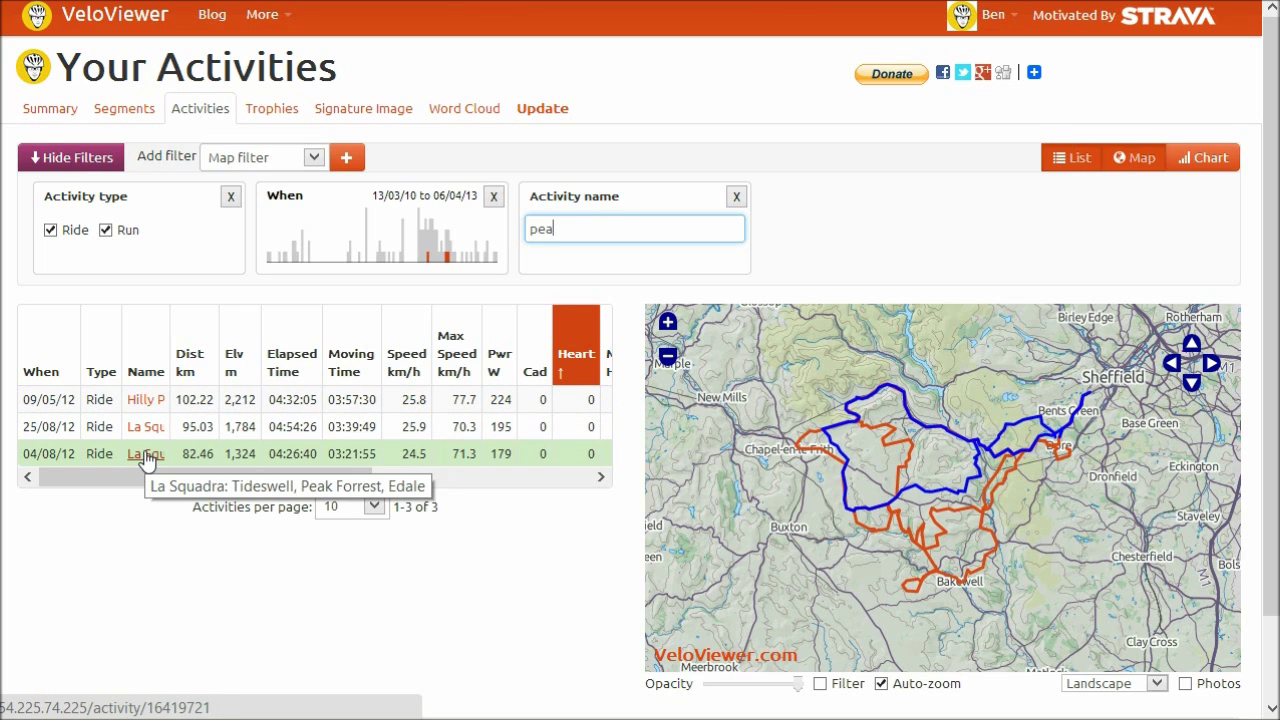
double_click(654, 229)
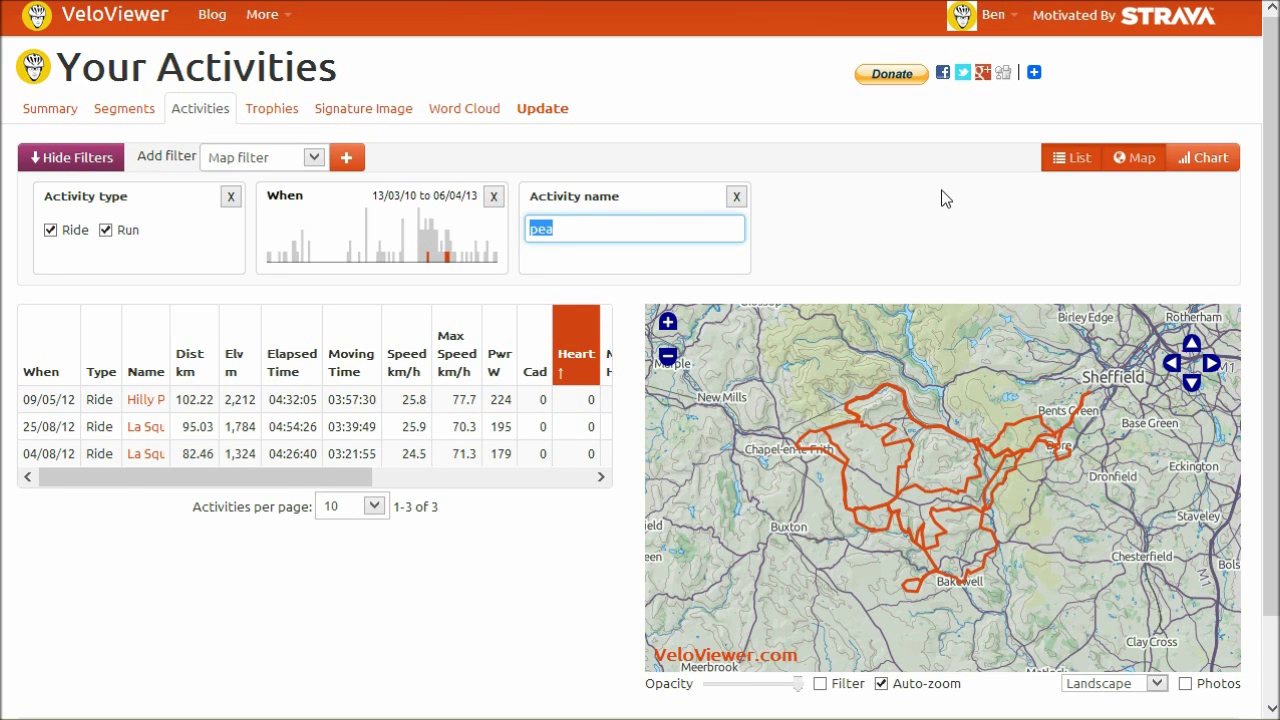
key("BackSpace")
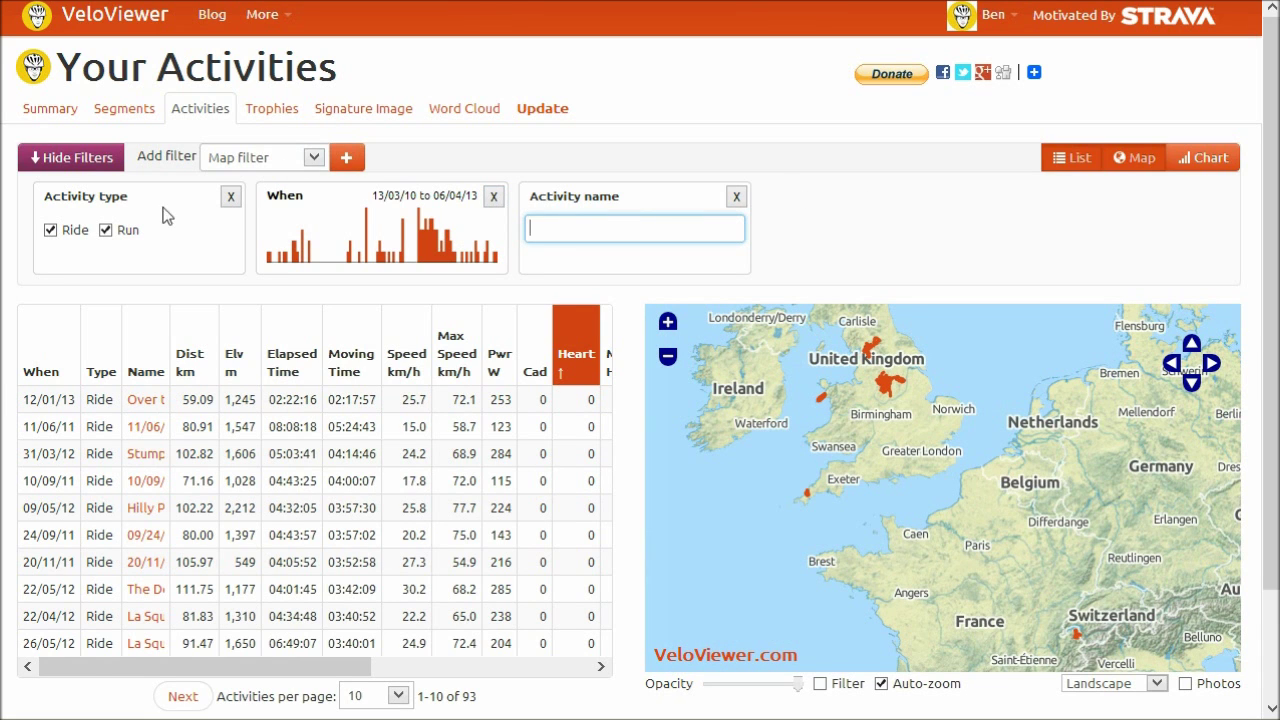
Step: Add a Commute filter with No unticked, leaving 2 commute rides in south-west Sheffield
left_click(316, 165)
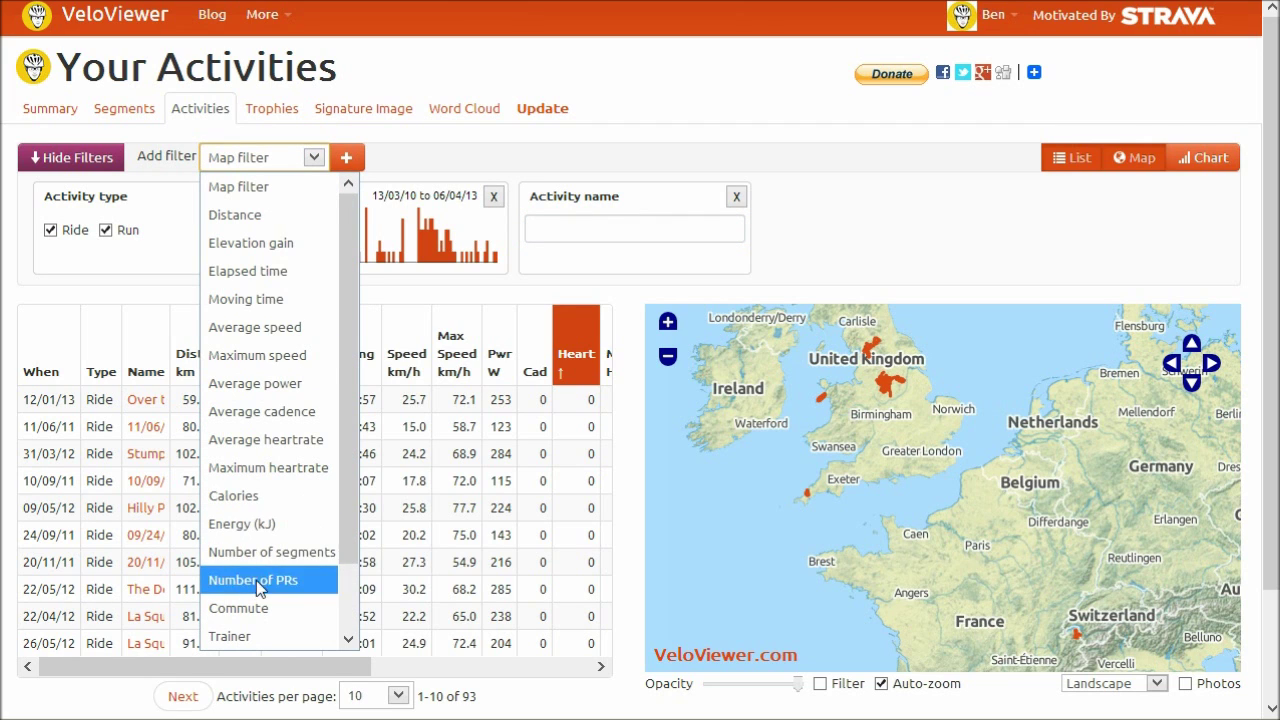
left_click(240, 608)
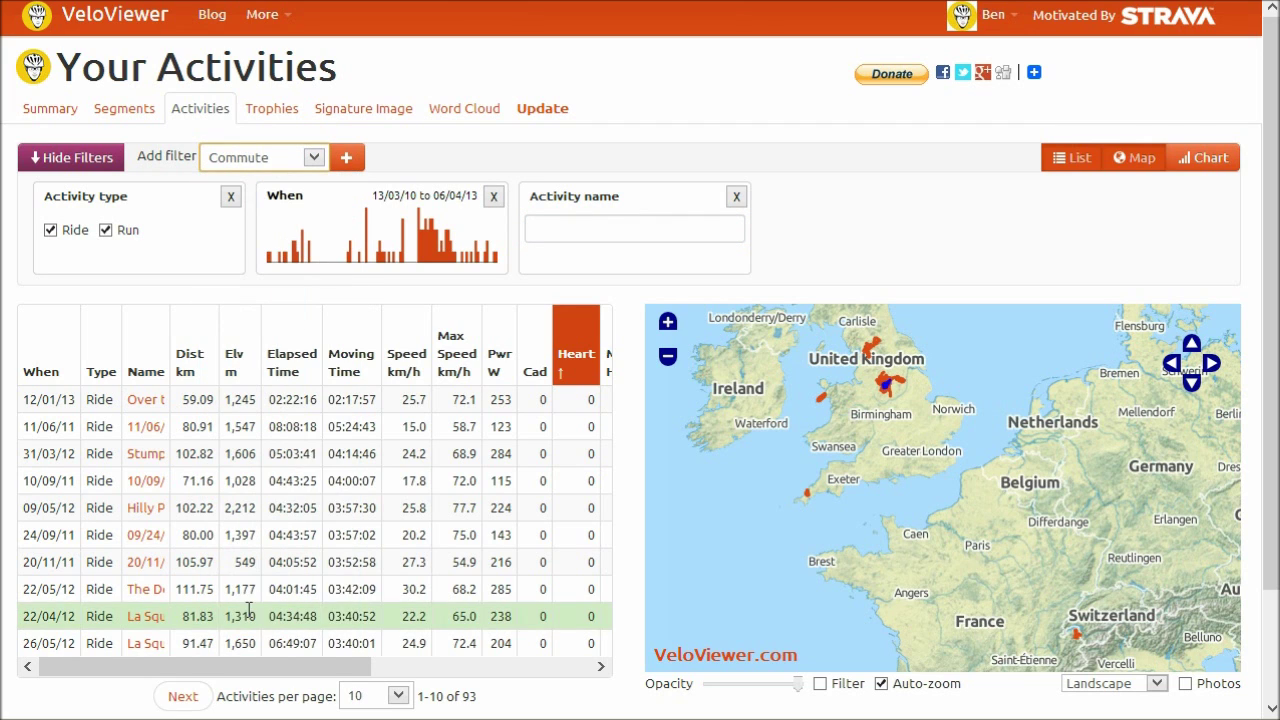
left_click(350, 162)
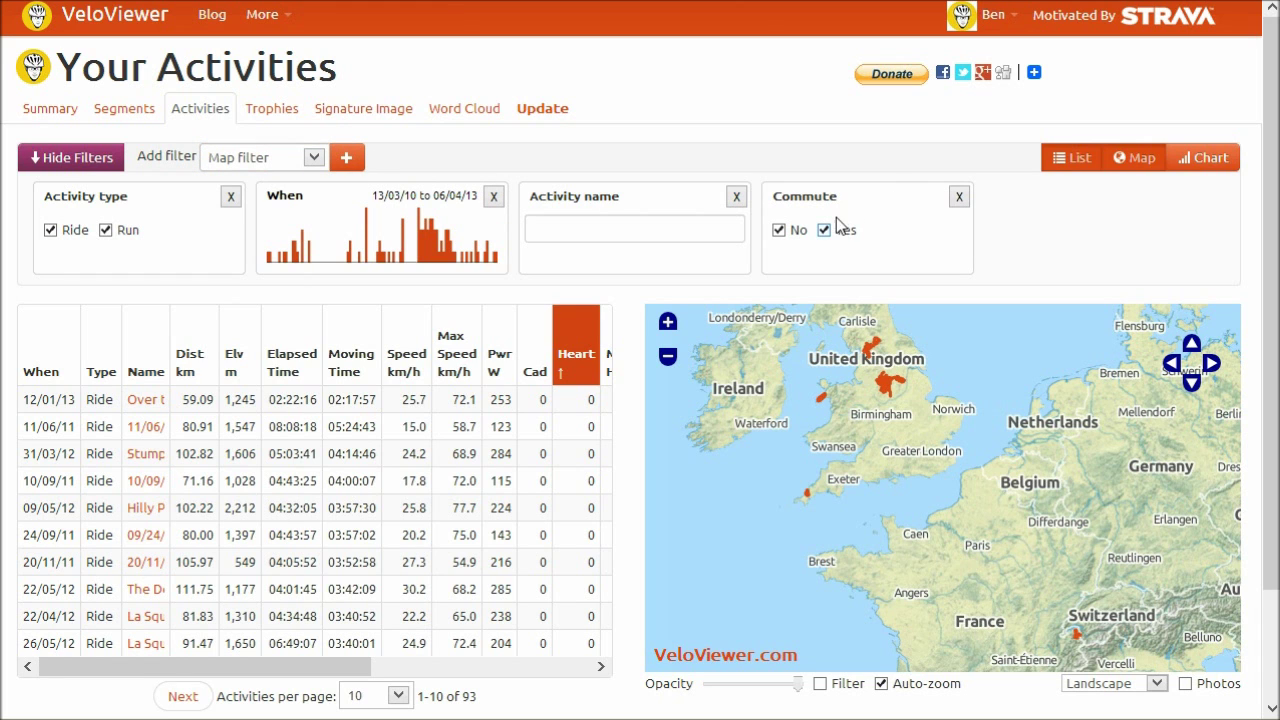
left_click(779, 231)
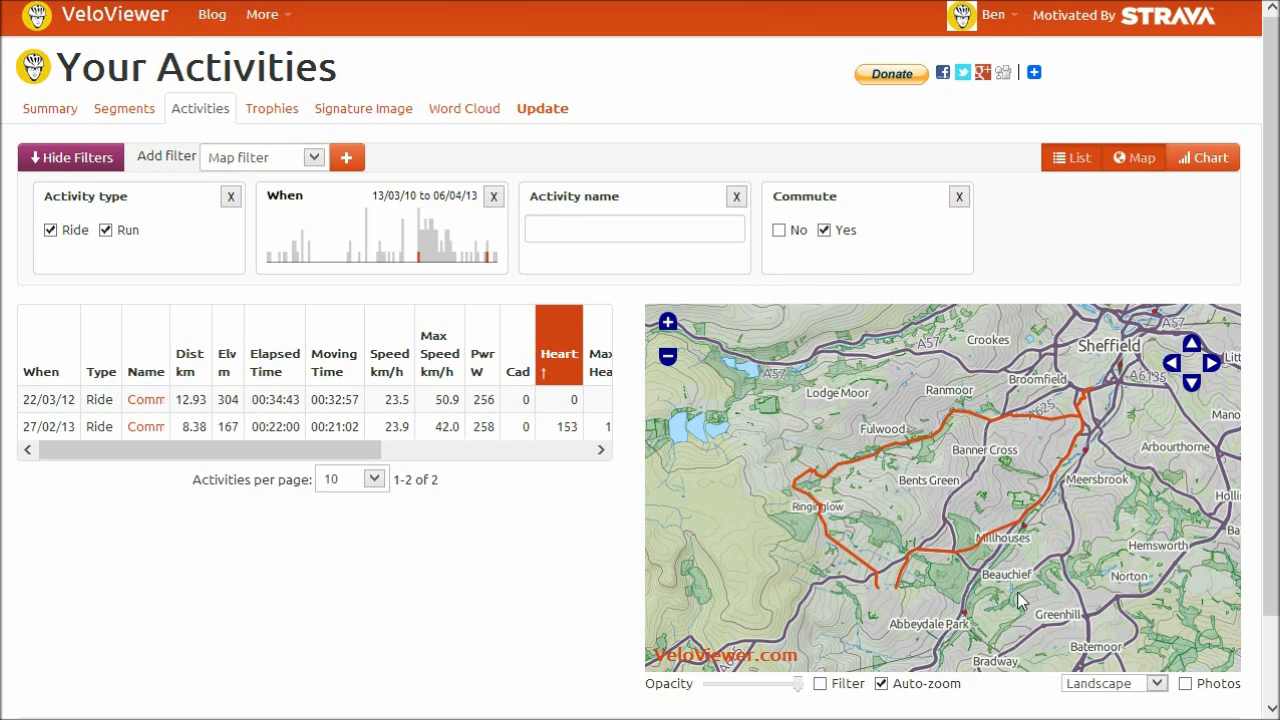
Step: Switch the map background from OS Map (UK) to Open Cycle and show photos on the map
left_click(1157, 684)
left_click(1105, 719)
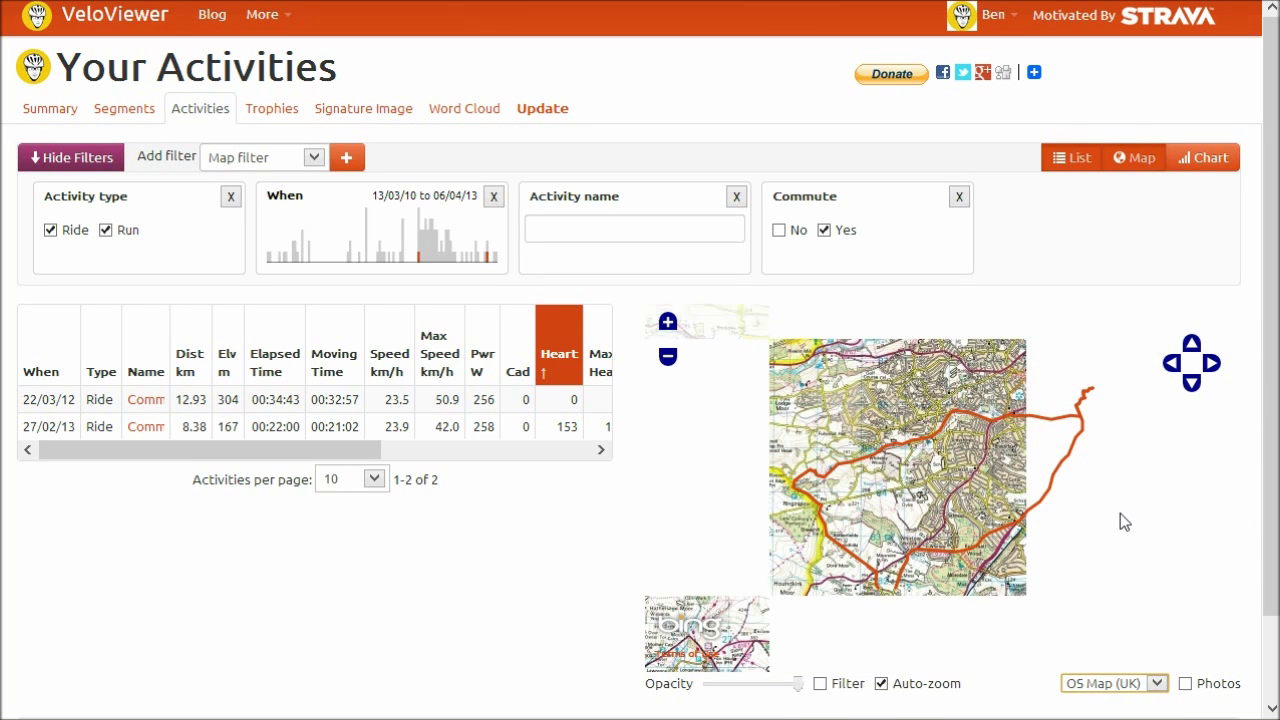
left_click(1157, 684)
left_click(1140, 708)
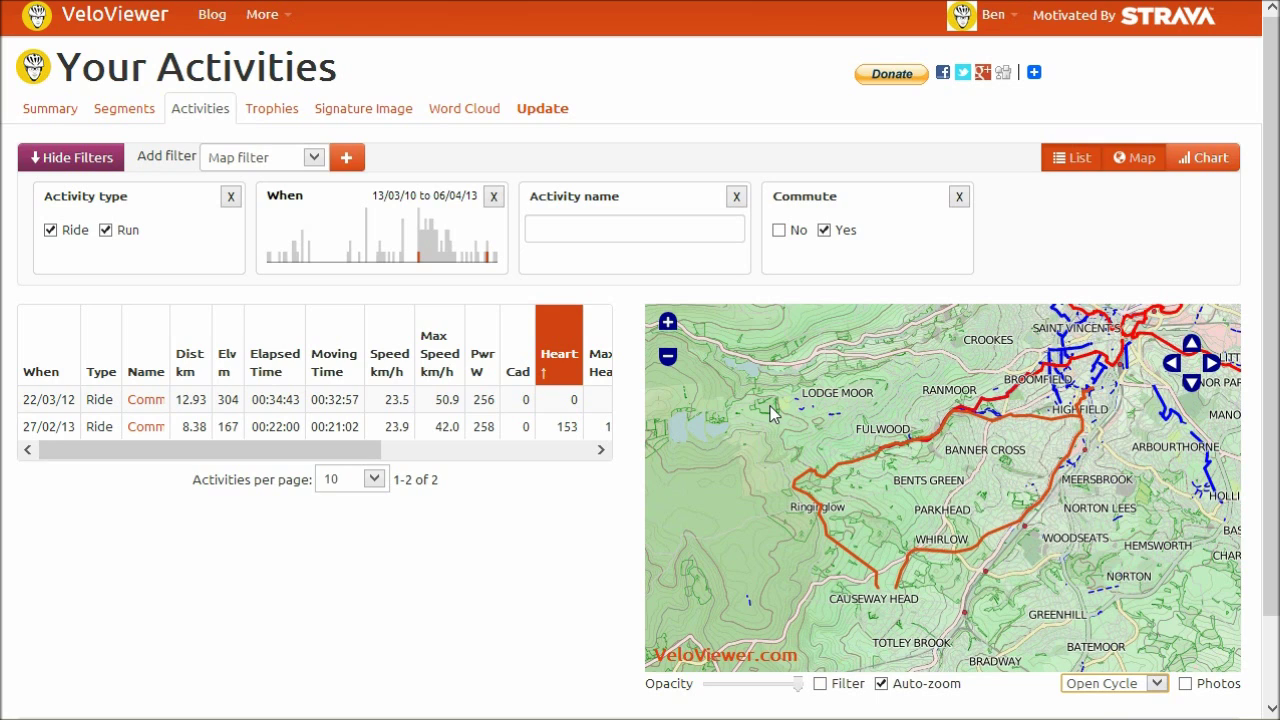
left_click(1187, 686)
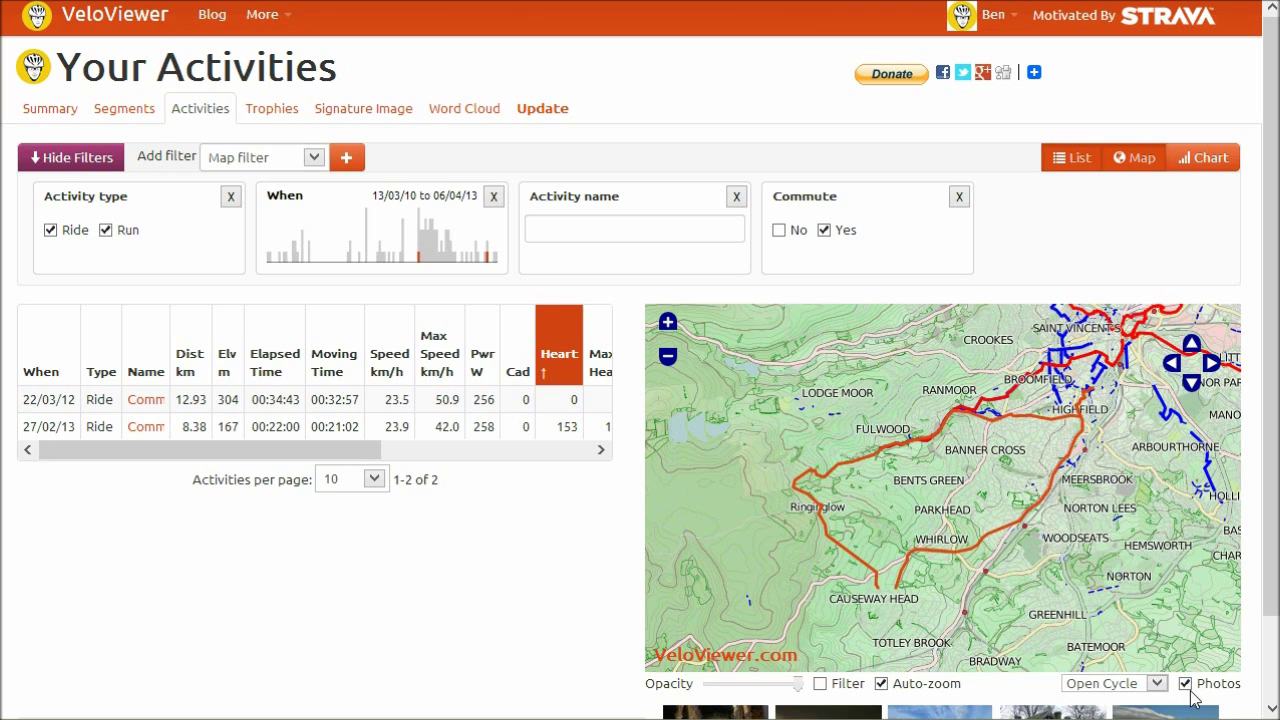
Step: Turn off map photos and clear the Commute and Activity name filters to list all 93 activities
scroll(1262, 640, "down", 1)
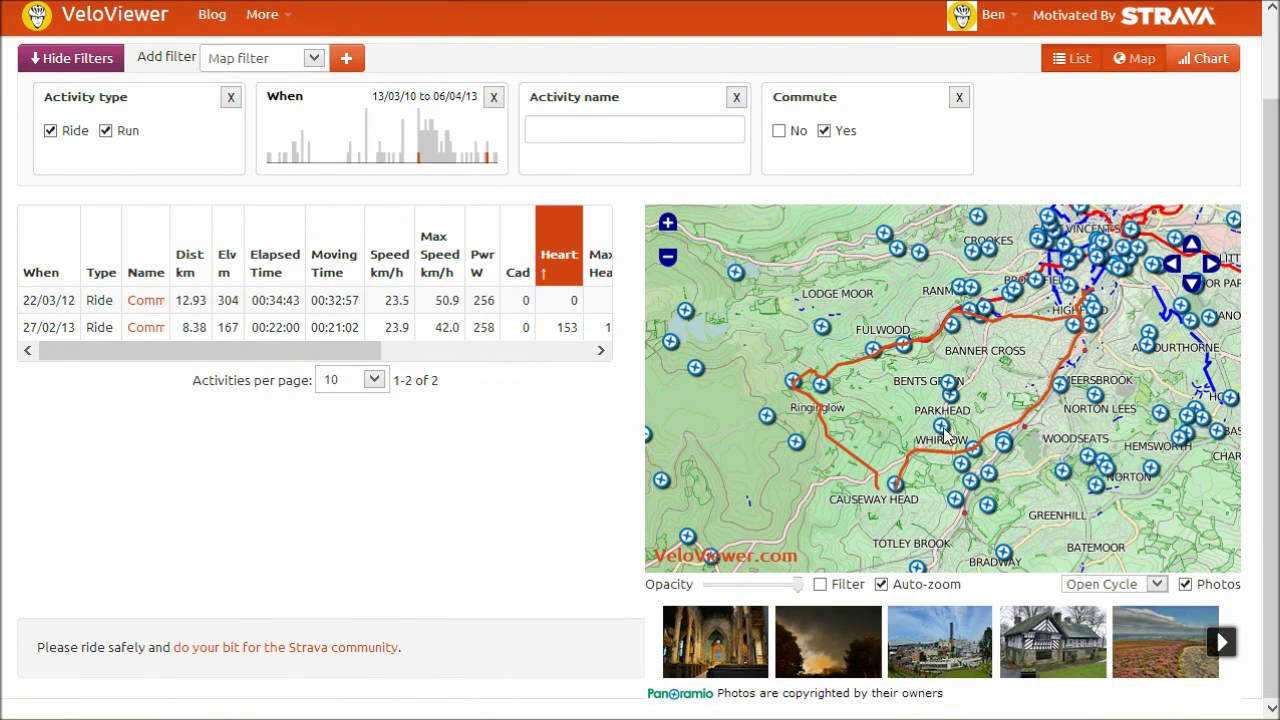
left_click(1184, 584)
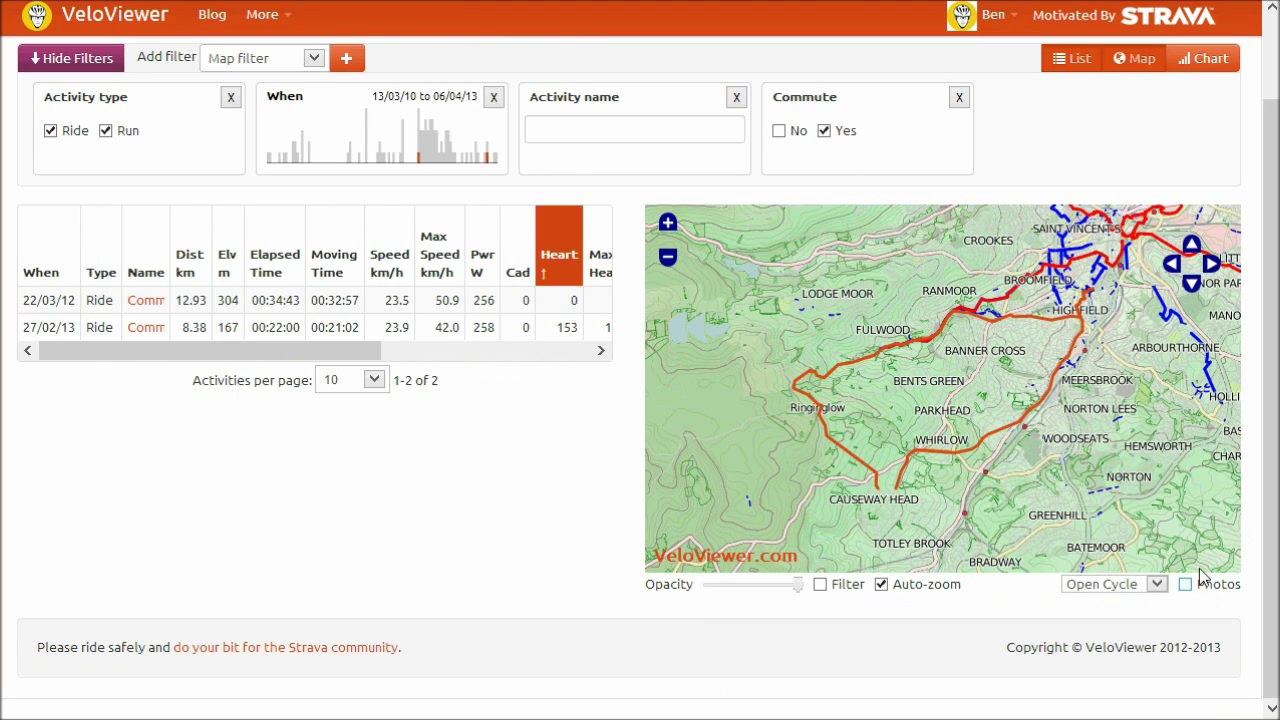
scroll(1274, 450, "up", 1)
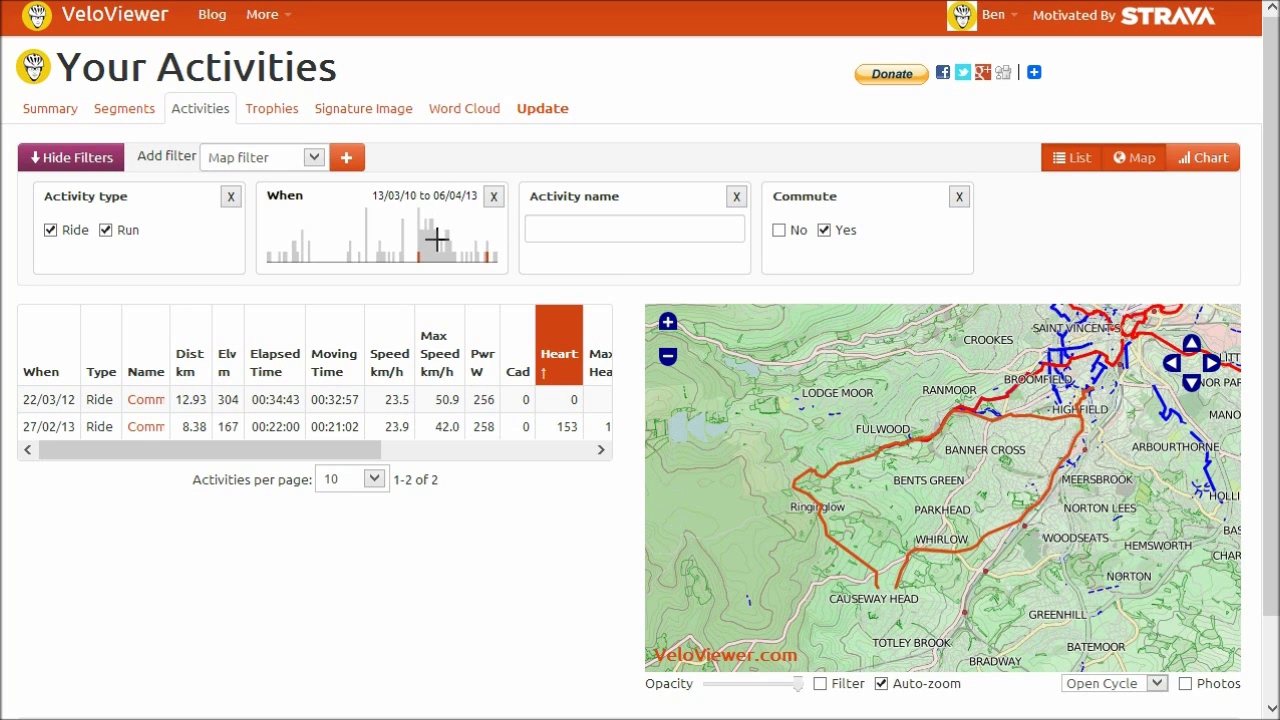
left_click(959, 196)
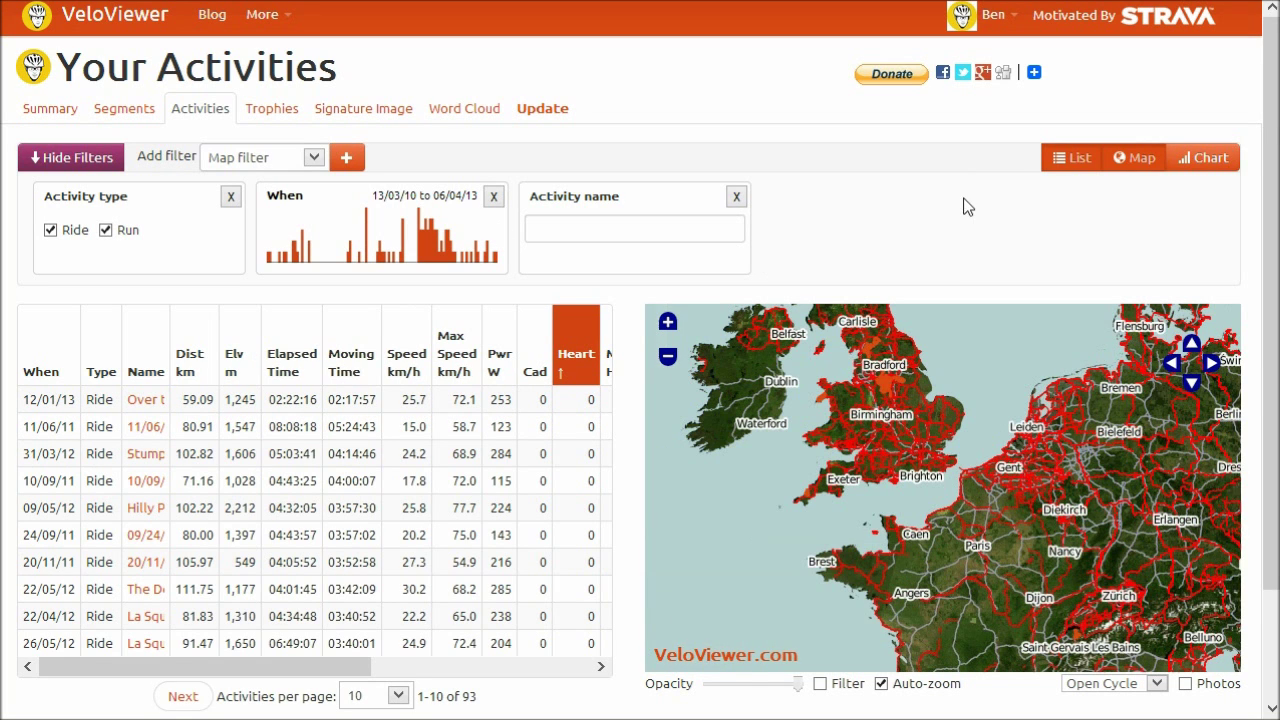
left_click(736, 196)
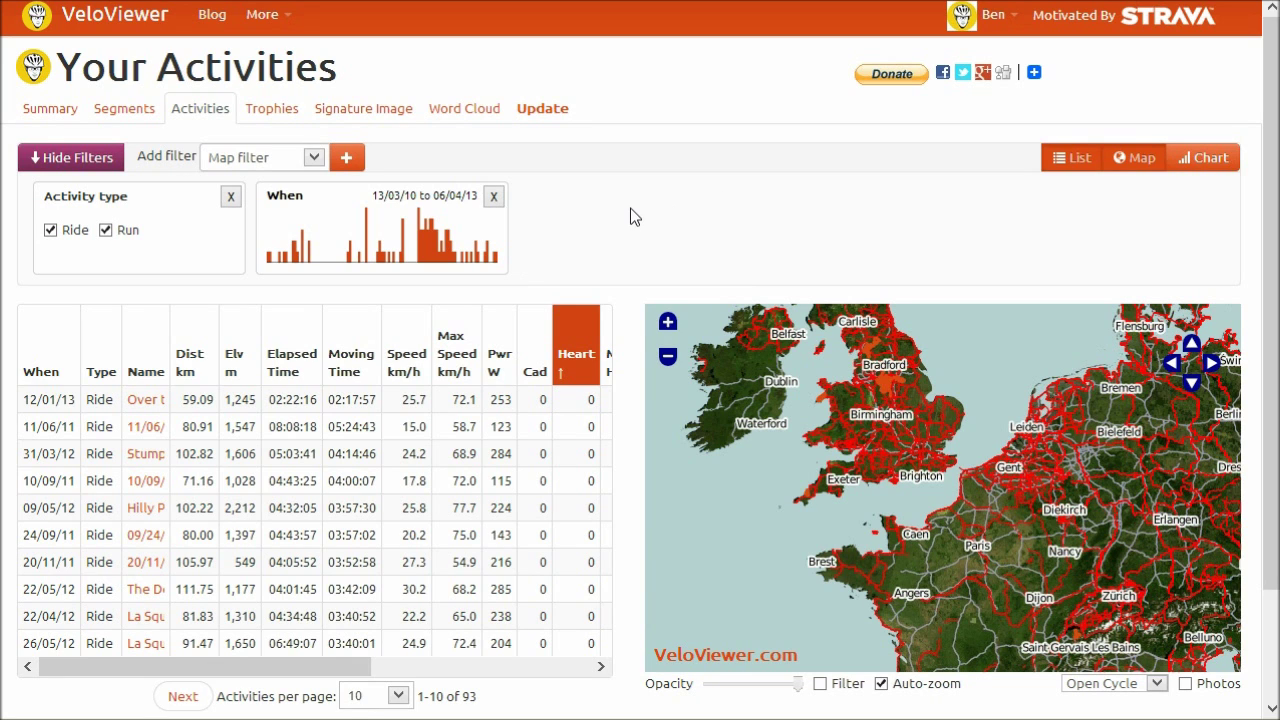